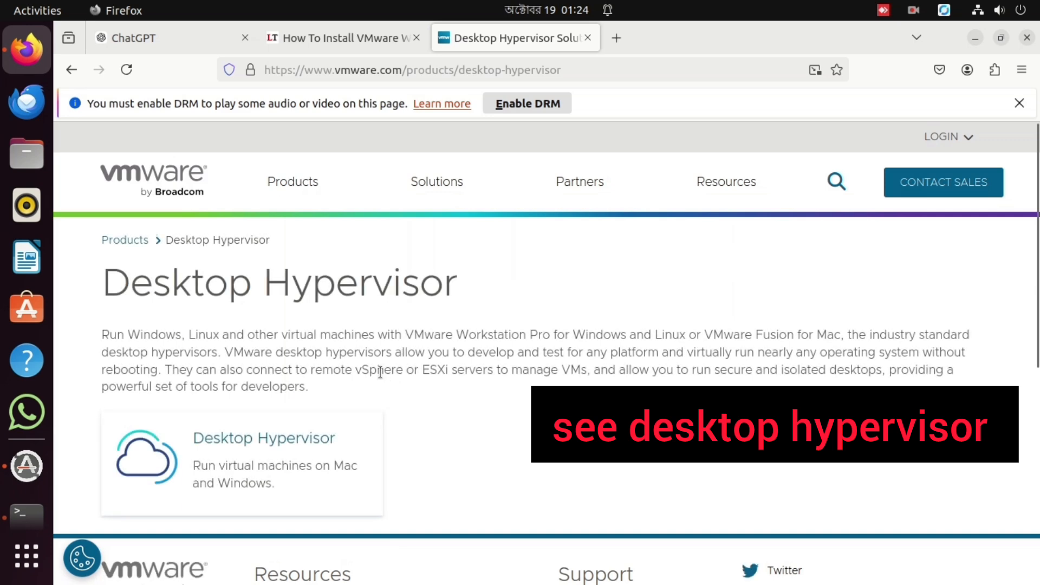
Step: Go to Desktop Hypervisor's Product Overview and start the Workstation Pro for PC download
scroll(374, 369, "down", 5)
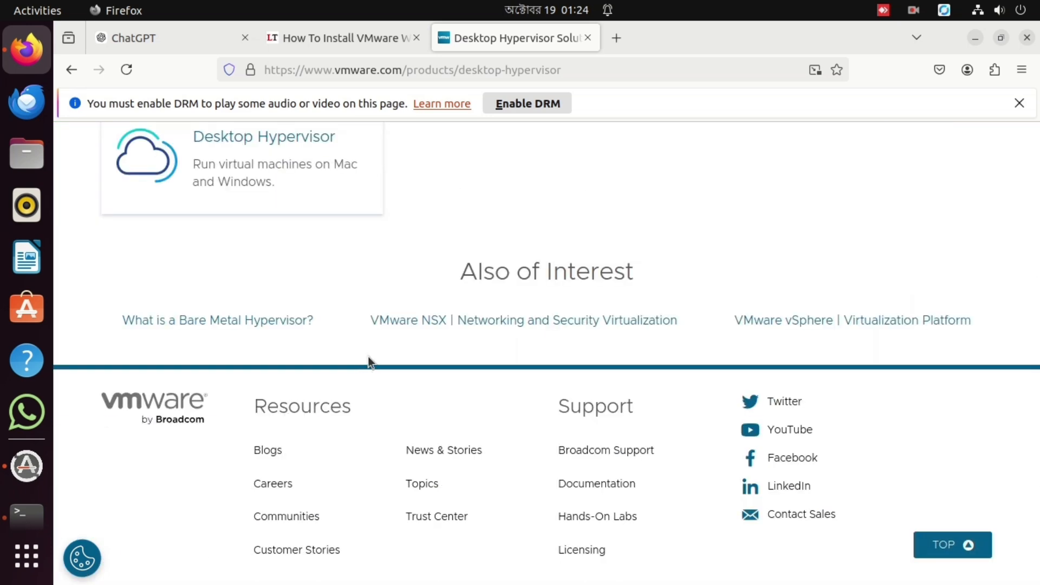
scroll(369, 356, "down", 3)
scroll(368, 356, "up", 10)
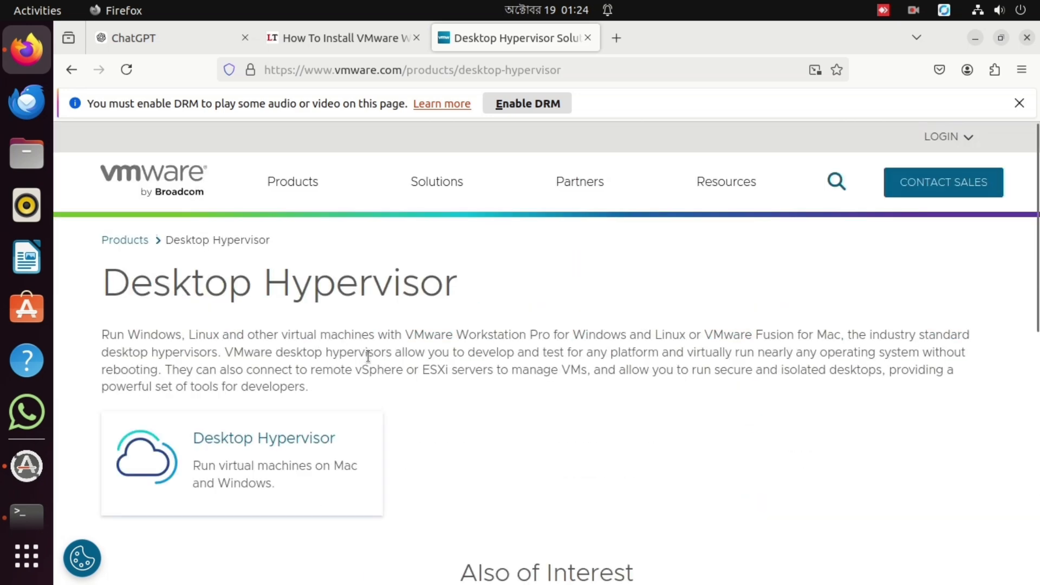
left_click(262, 439)
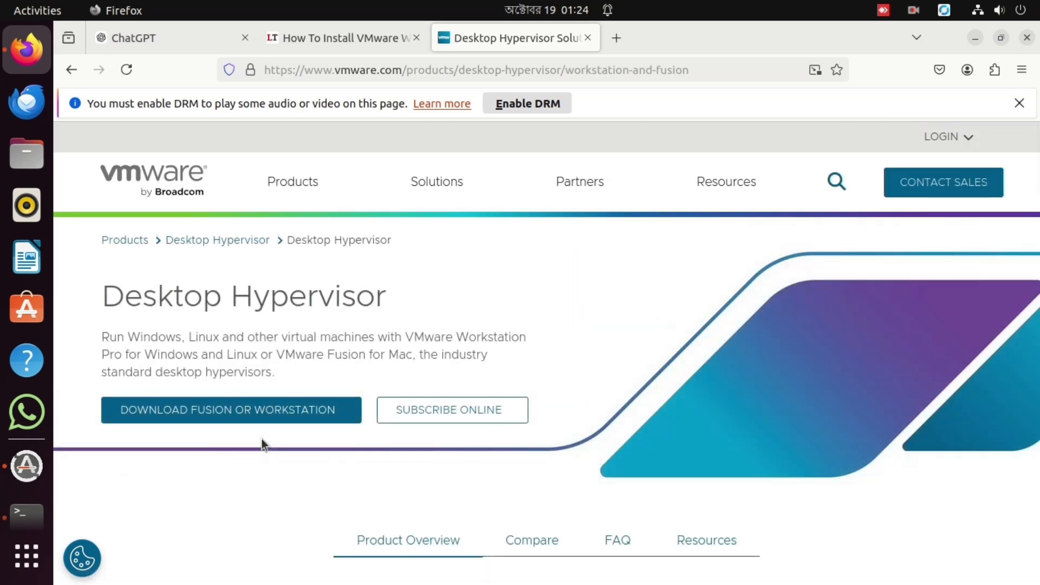
scroll(261, 439, "down", 3)
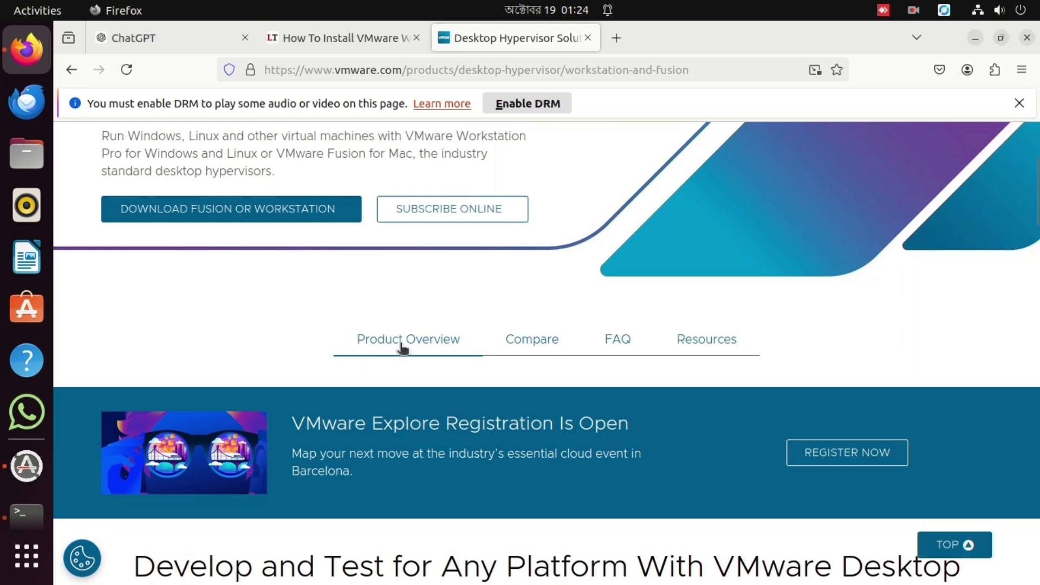
left_click(402, 346)
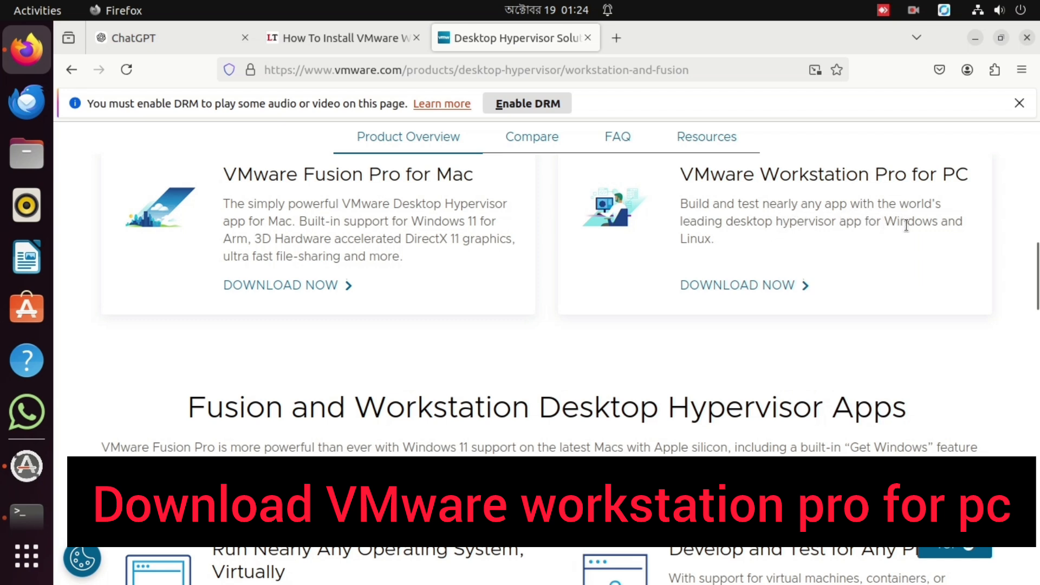
left_click(787, 289)
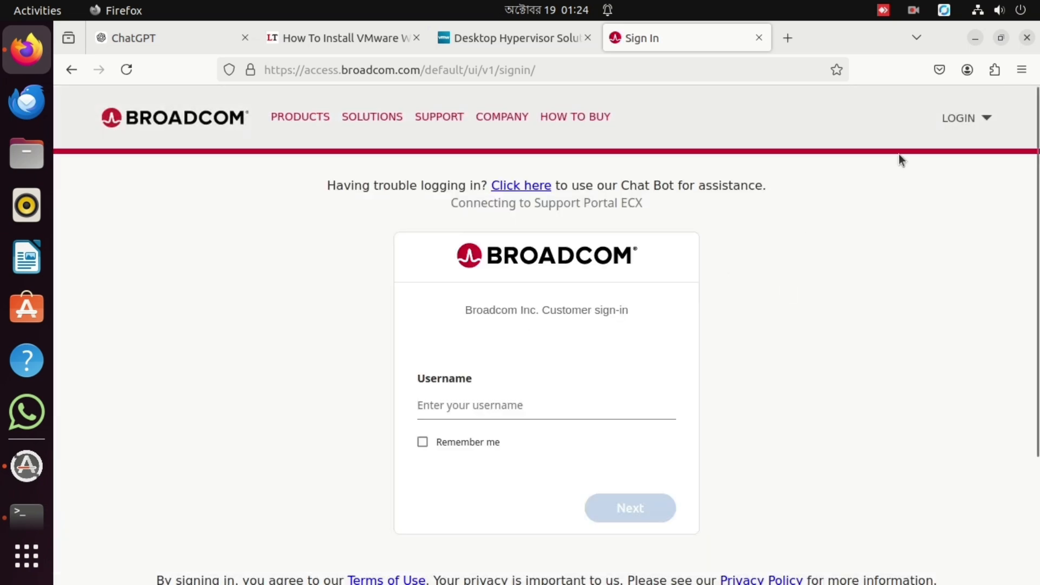
Step: Open the Broadcom registration form from the LOGIN menu and focus the Email Address field
mouse_move(957, 121)
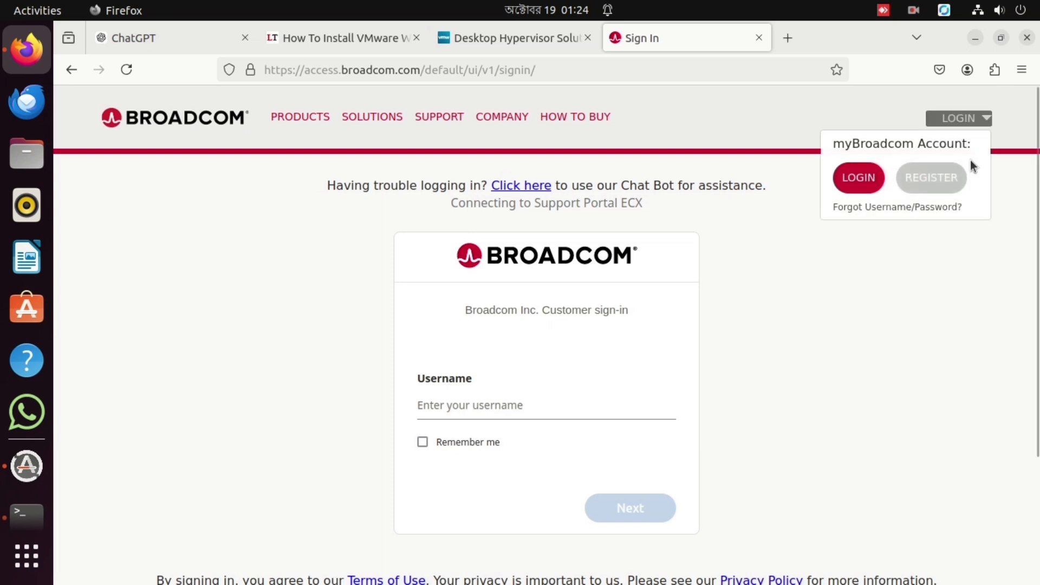
left_click(948, 176)
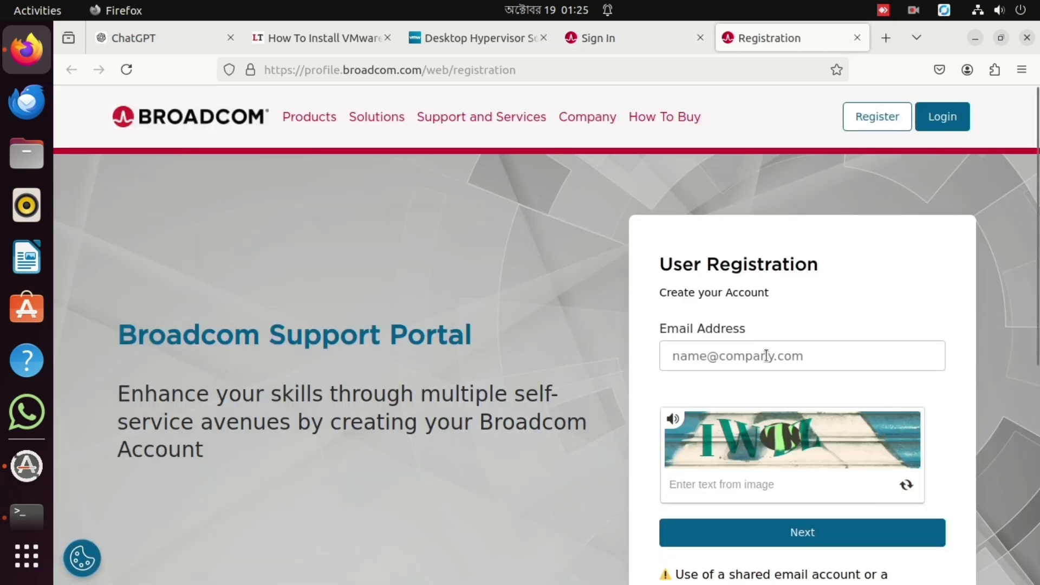
left_click(769, 353)
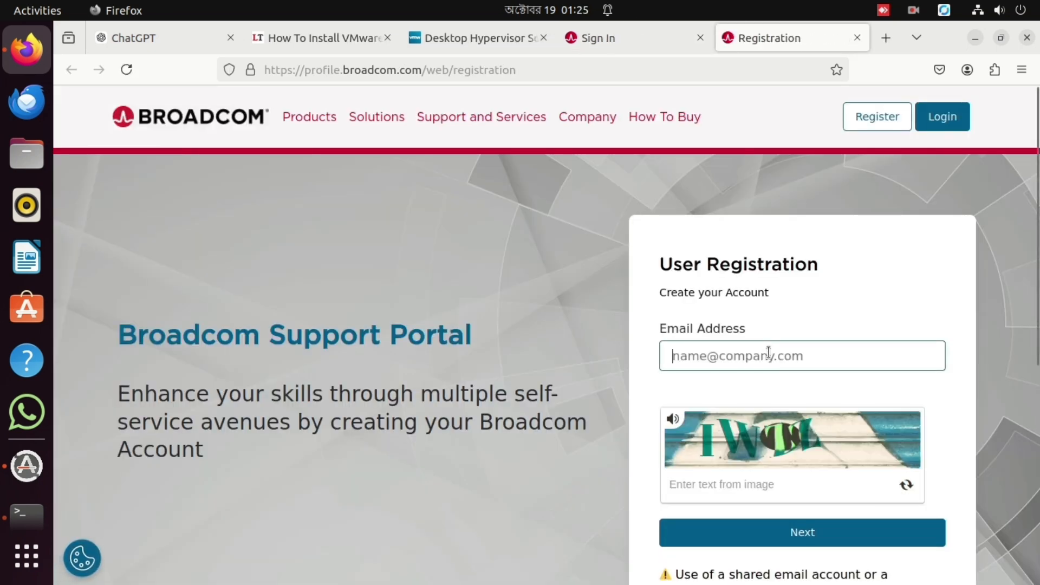
Step: Open a new blank browser tab from Firefox's main menu
left_click(968, 68)
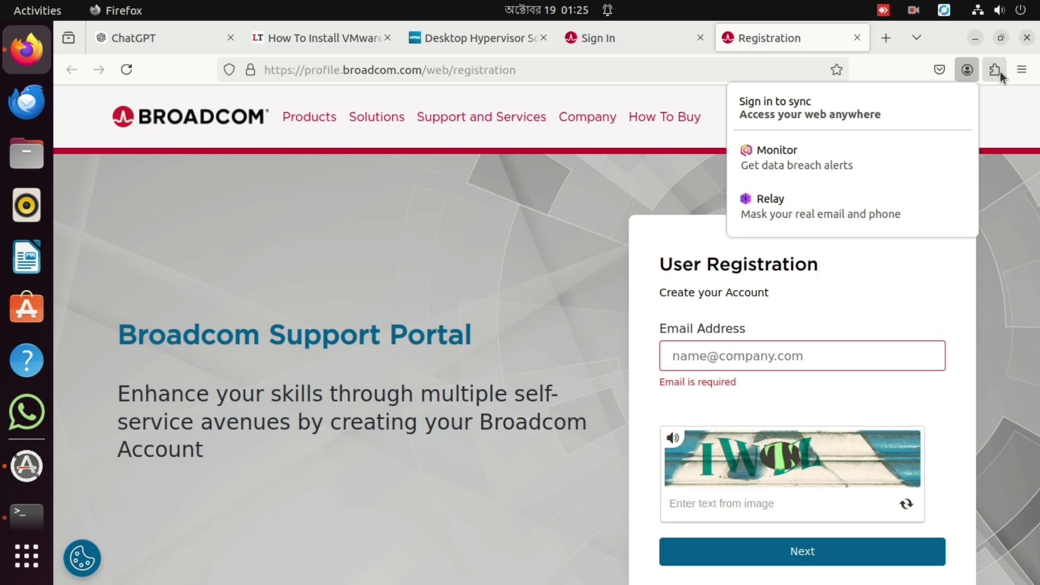
left_click(1021, 69)
left_click(1024, 68)
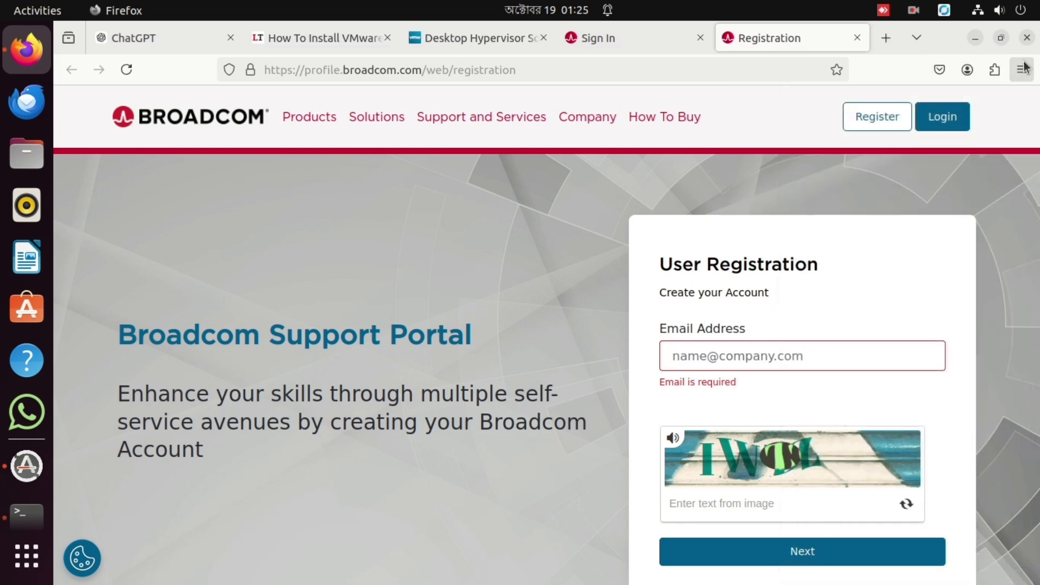
left_click(892, 37)
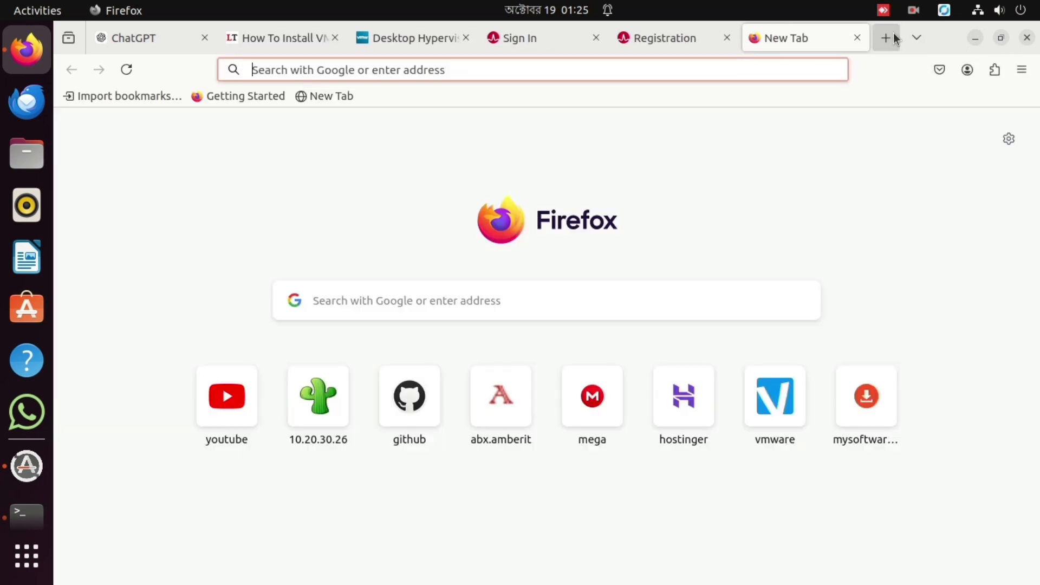
Step: Search for Gmail from the address bar and open it
type("mai")
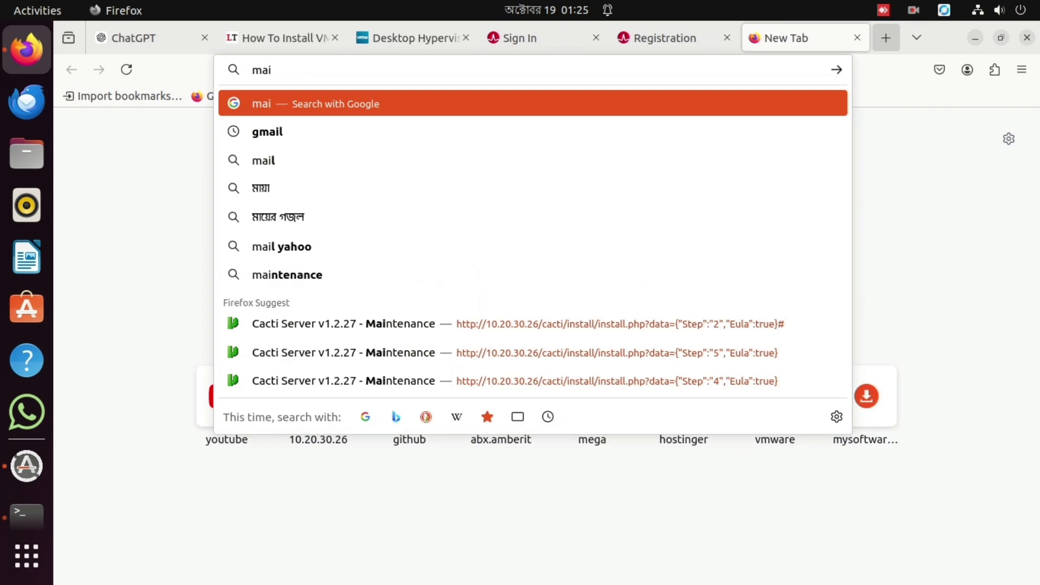
key("Down")
key("Return")
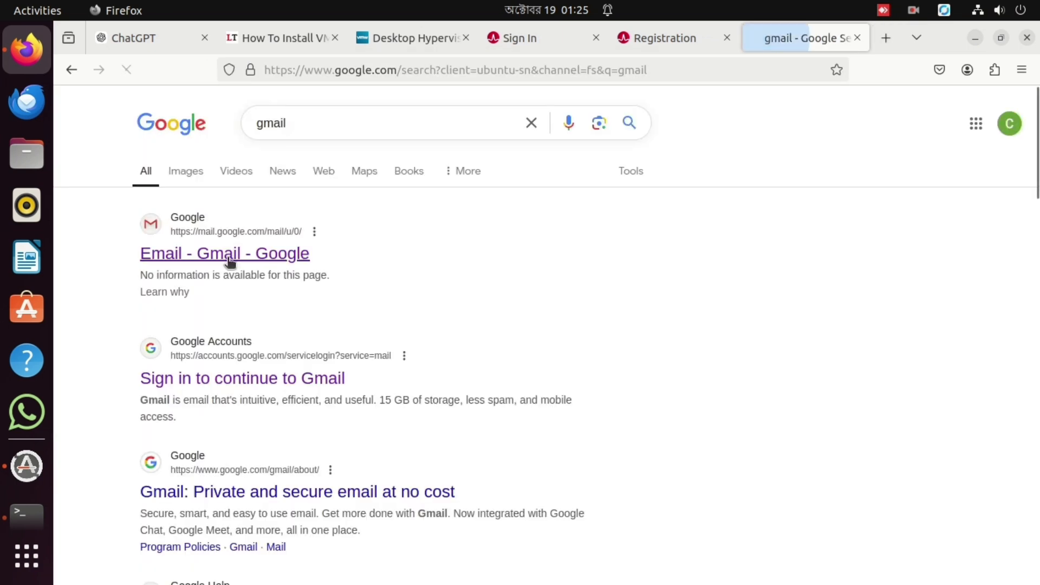
left_click(230, 255)
Step: Copy the signed-in Google account's e-mail address and return to the registration tab
mouse_move(680, 44)
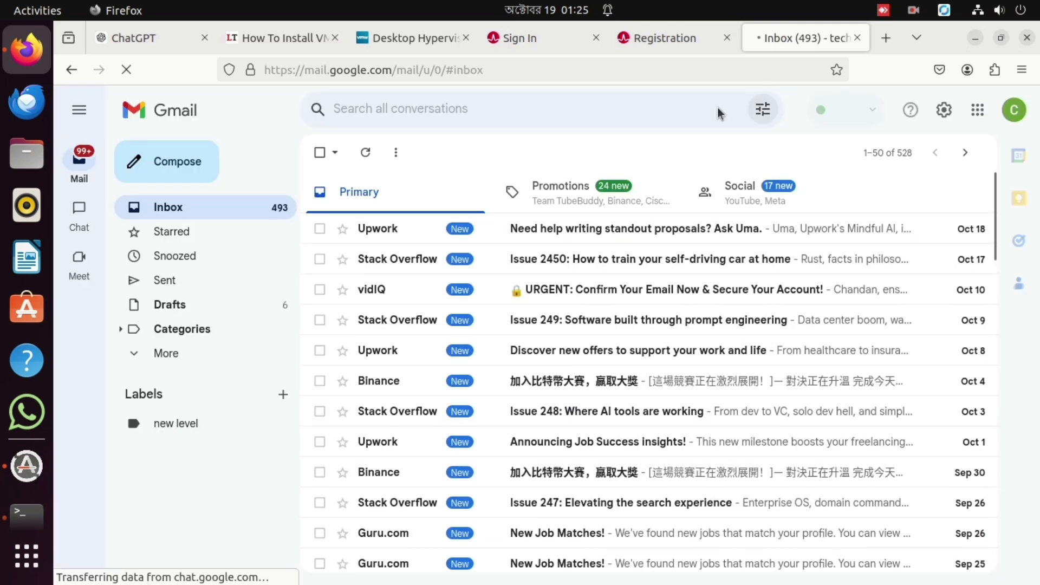
left_click(1015, 114)
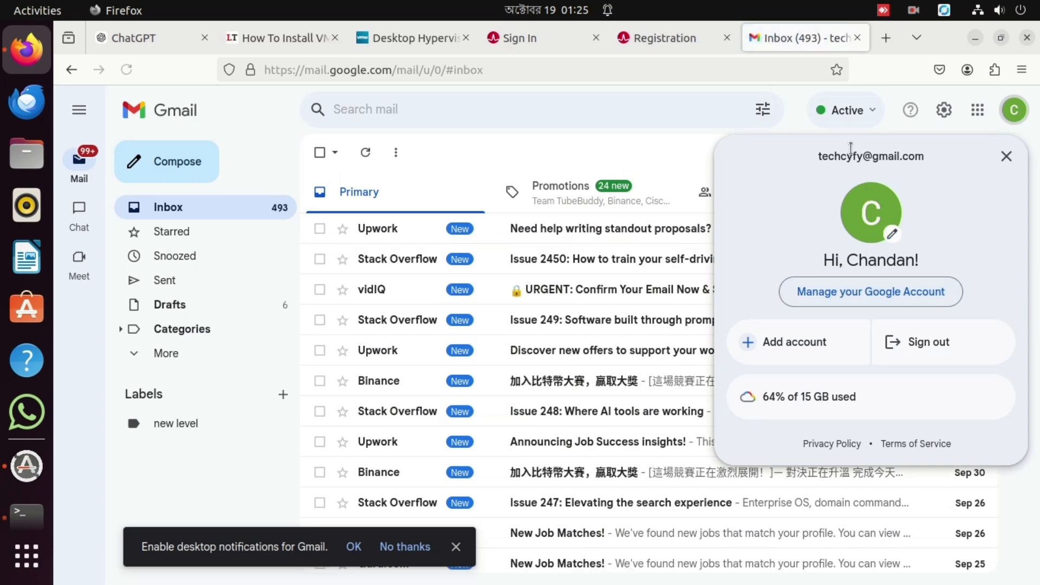
left_click_drag(817, 156, 925, 157)
right_click(878, 159)
left_click(878, 171)
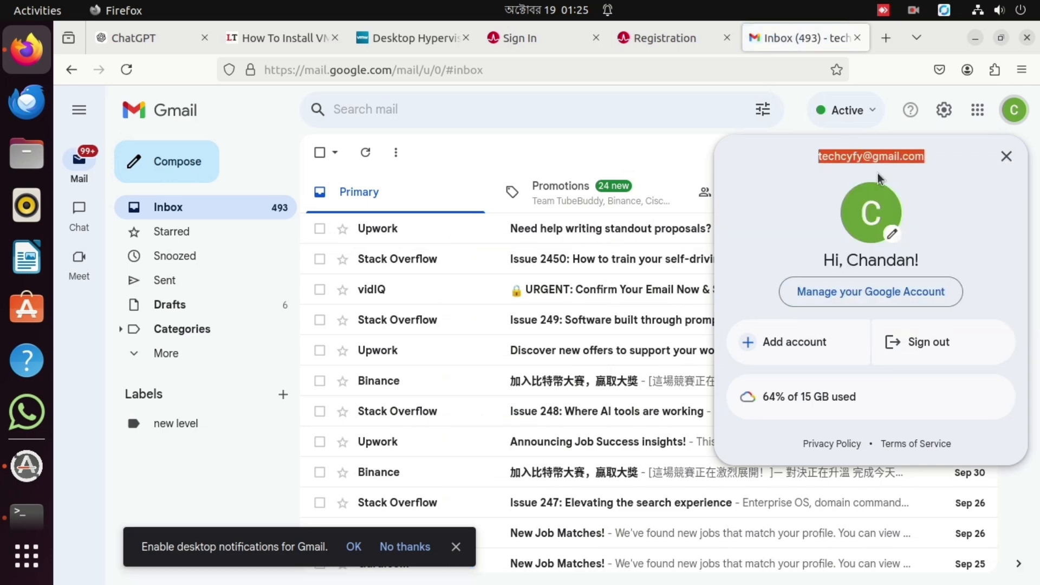
left_click(677, 44)
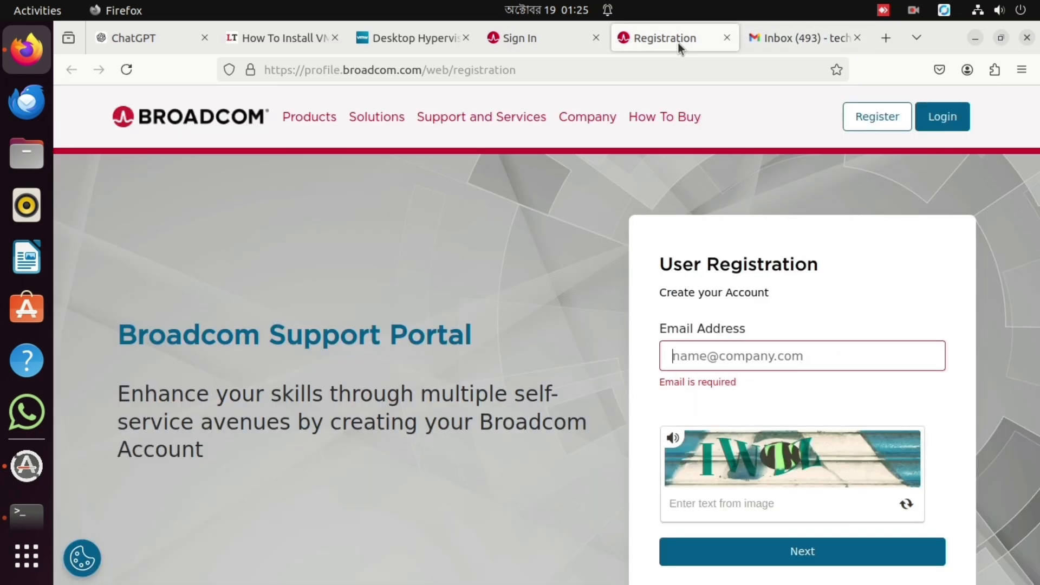
Step: Paste the e-mail into Email Address, enter the captcha text, and submit the form
right_click(738, 348)
left_click(778, 446)
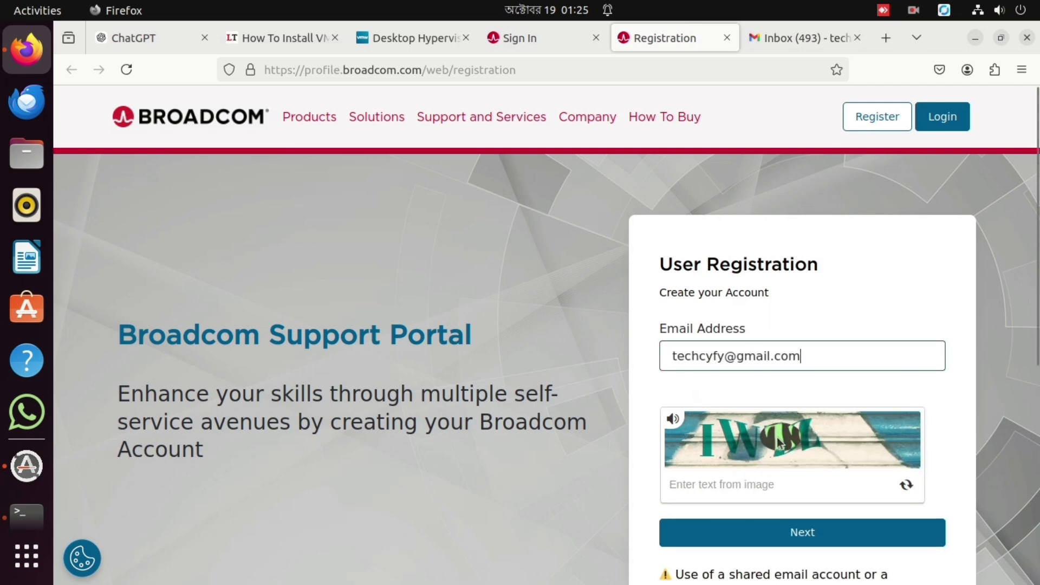
scroll(775, 402, "down", 4)
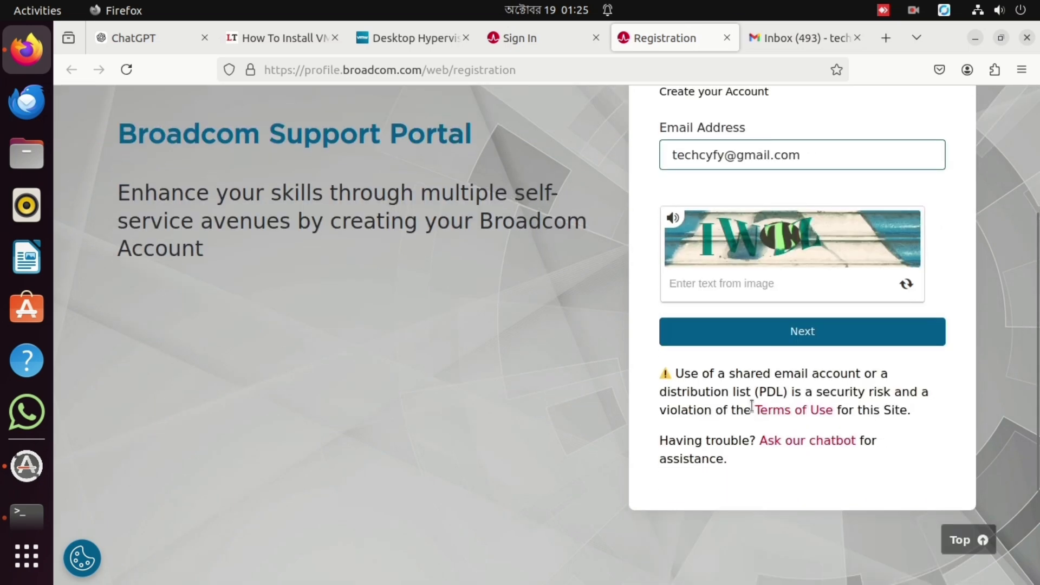
left_click(742, 288)
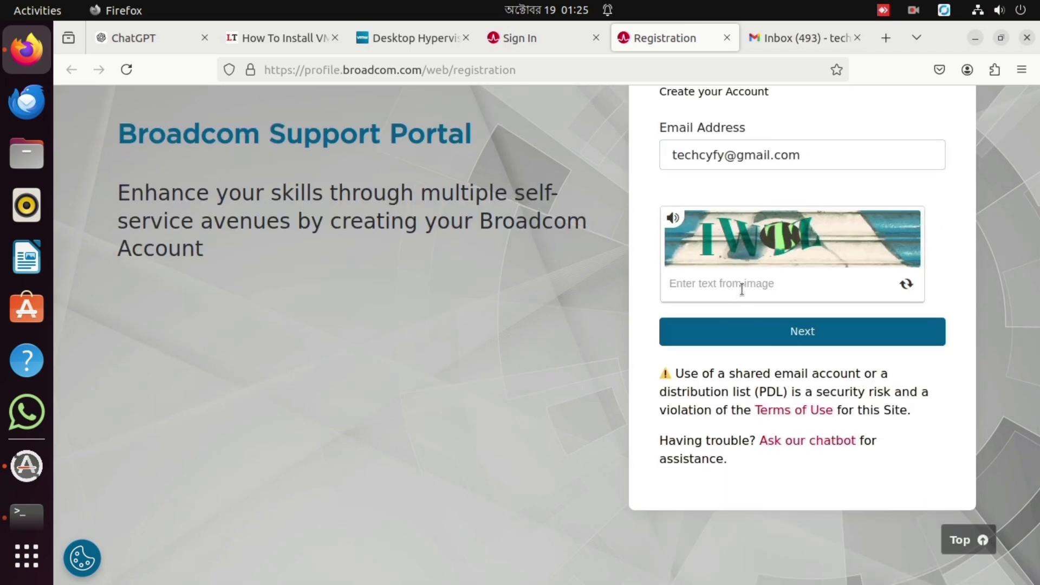
type("IWZZ")
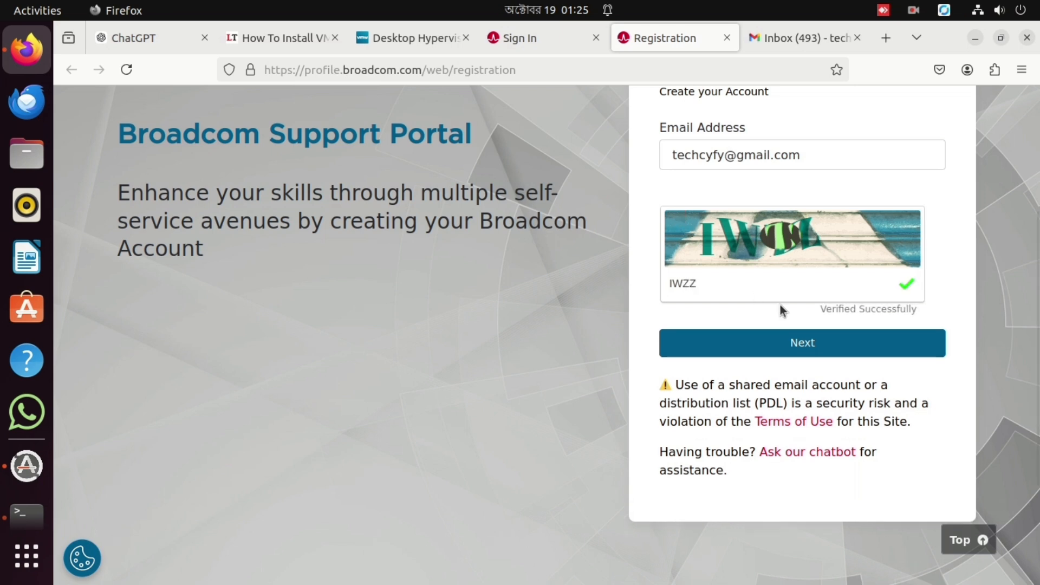
left_click(807, 345)
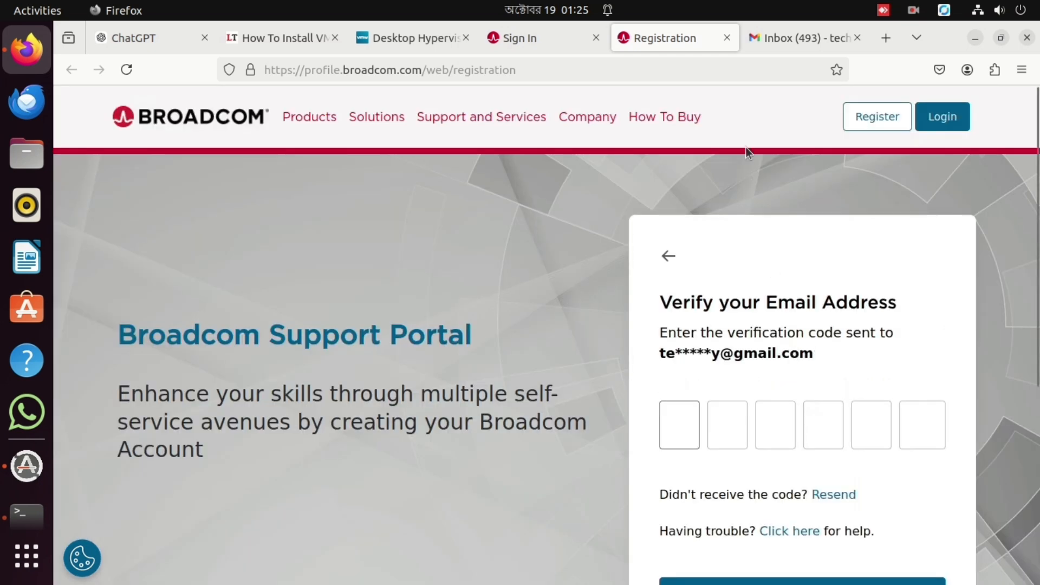
left_click(784, 42)
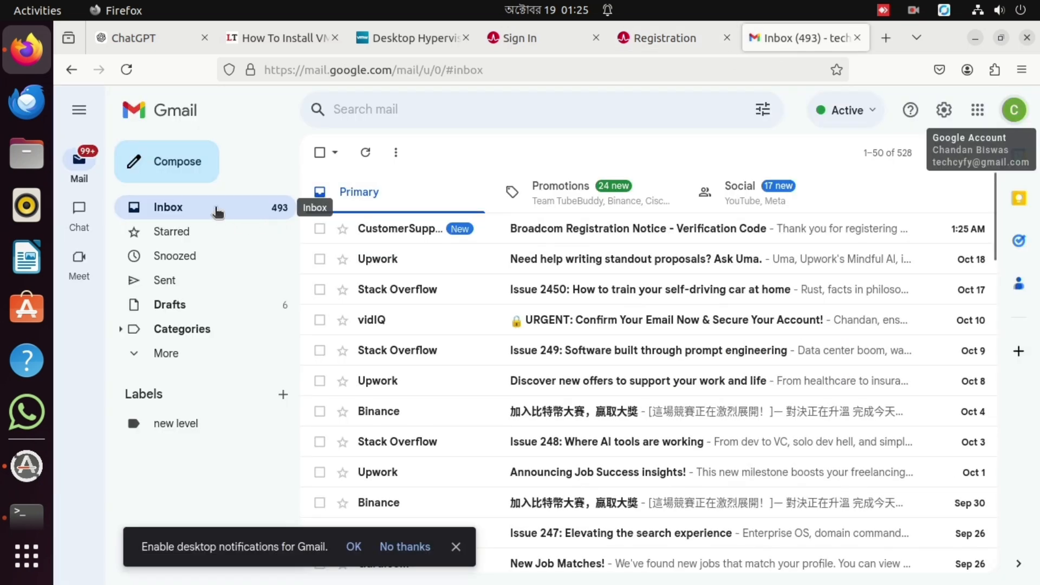
left_click(515, 228)
scroll(433, 379, "down", 3)
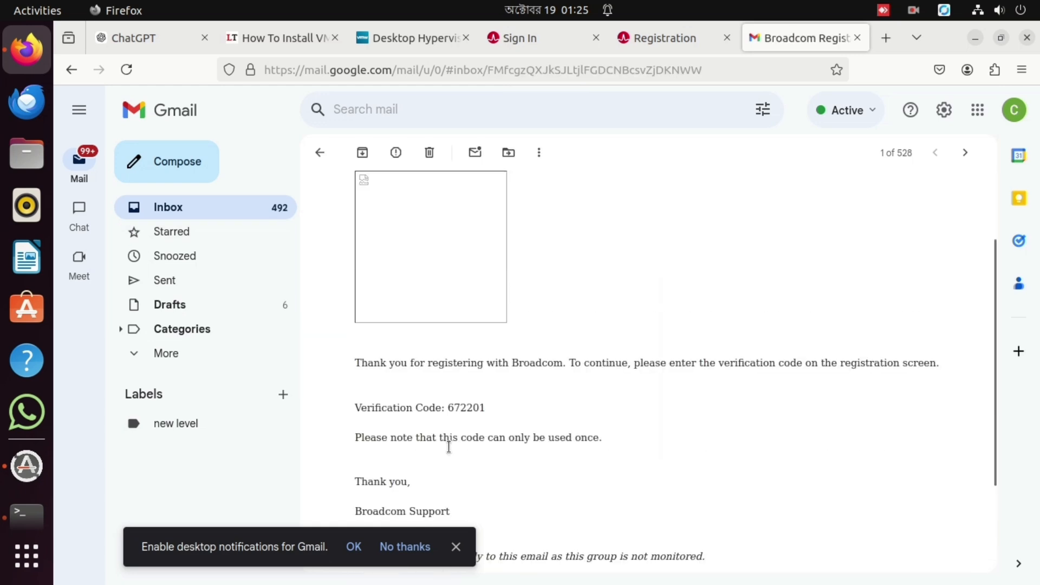
double_click(466, 320)
right_click(466, 321)
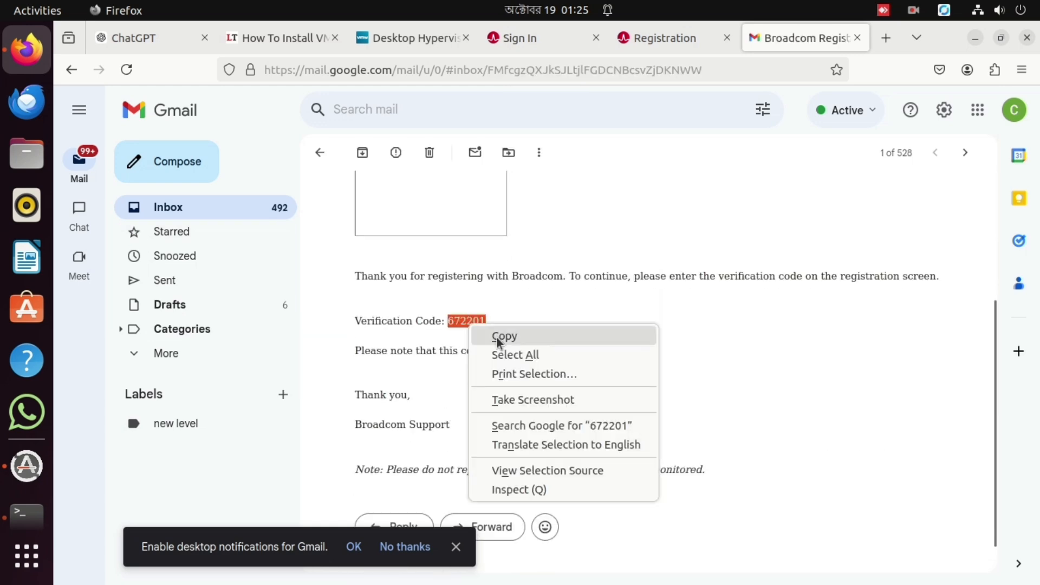
left_click(497, 338)
left_click(661, 43)
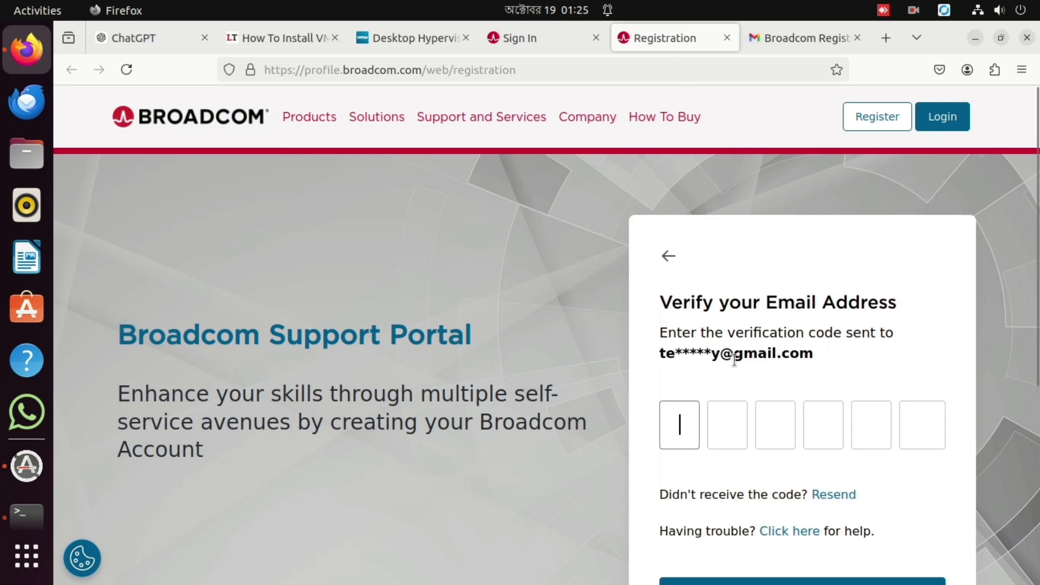
Step: Paste the emailed verification code and submit it with Verify & Continue
right_click(679, 415)
left_click(717, 309)
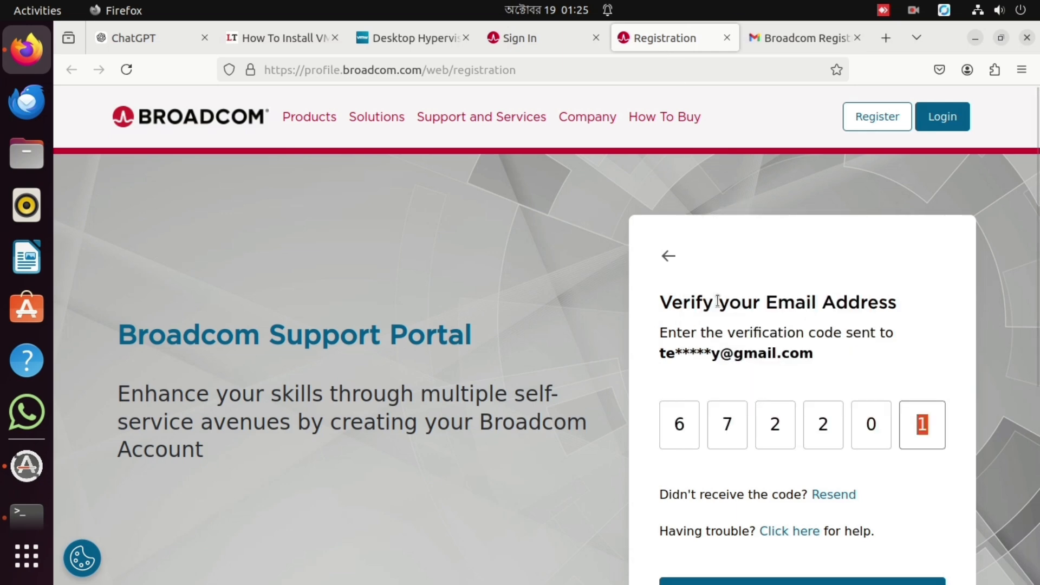
scroll(758, 564, "down", 2)
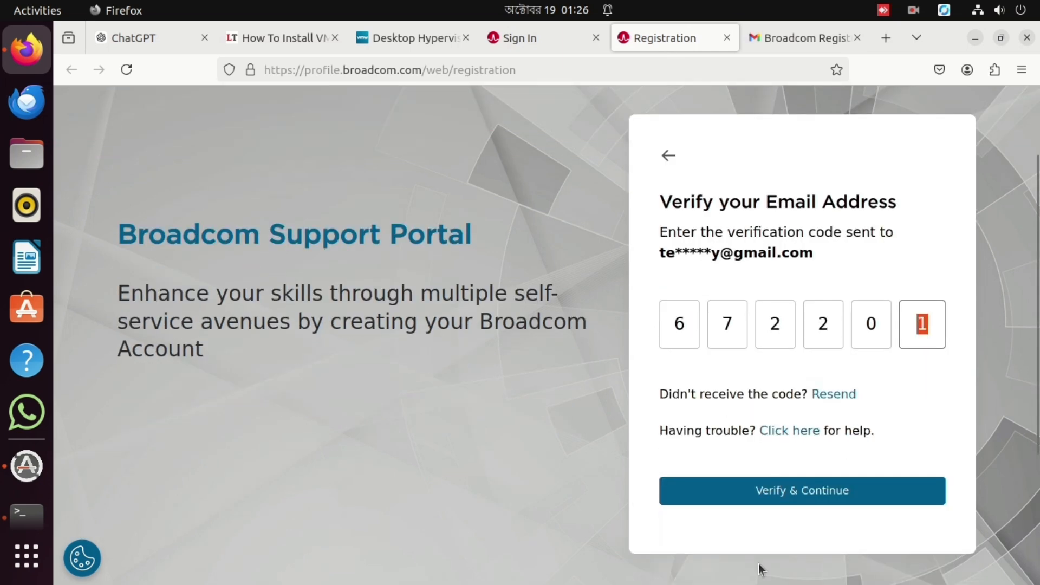
left_click(784, 498)
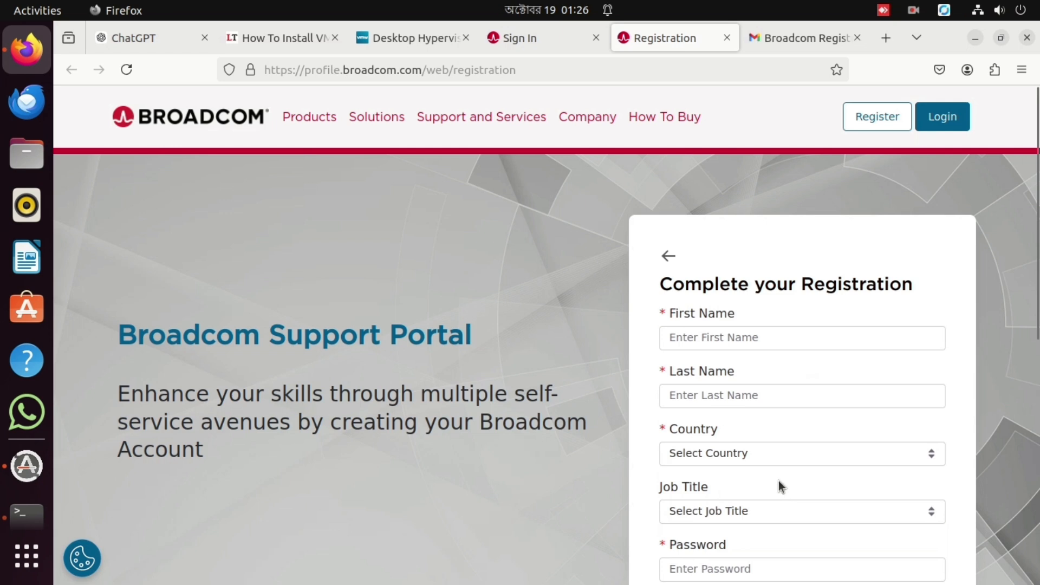
Step: Enter the first name, set country to Bangladesh and job title to Engineer
left_click(732, 332)
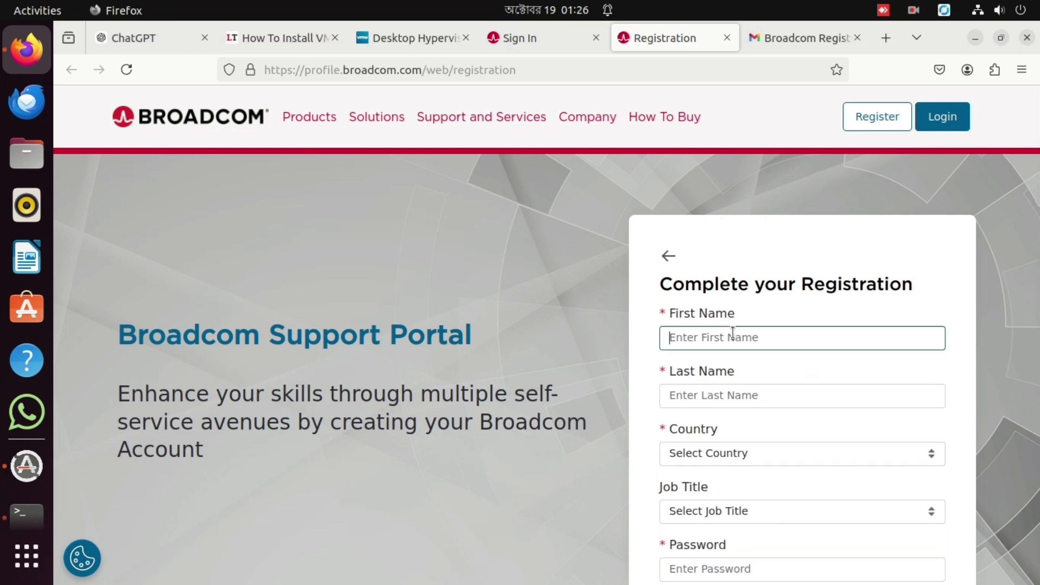
type("Tech")
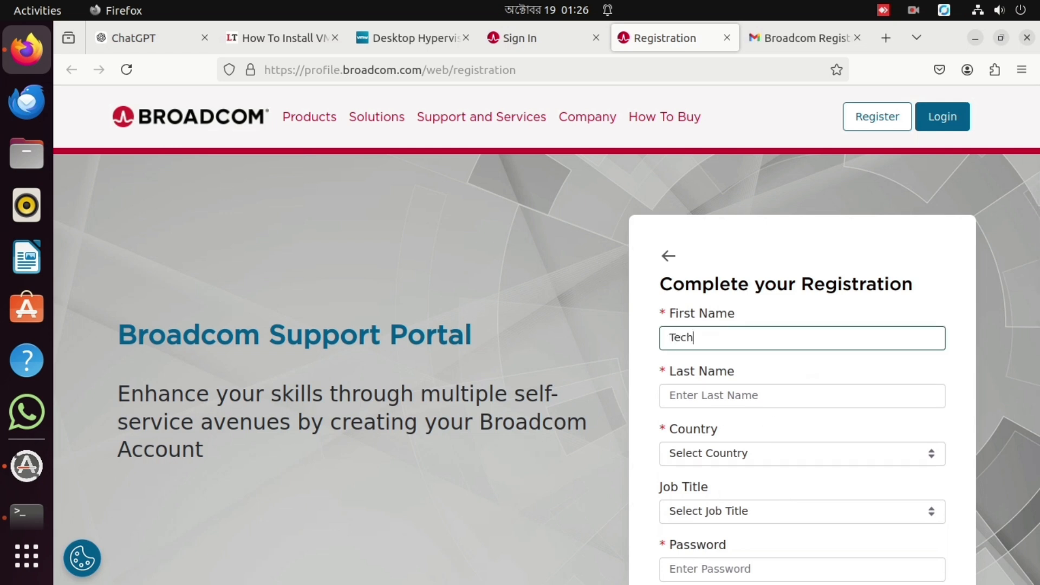
type("cyfy")
scroll(684, 380, "down", 3)
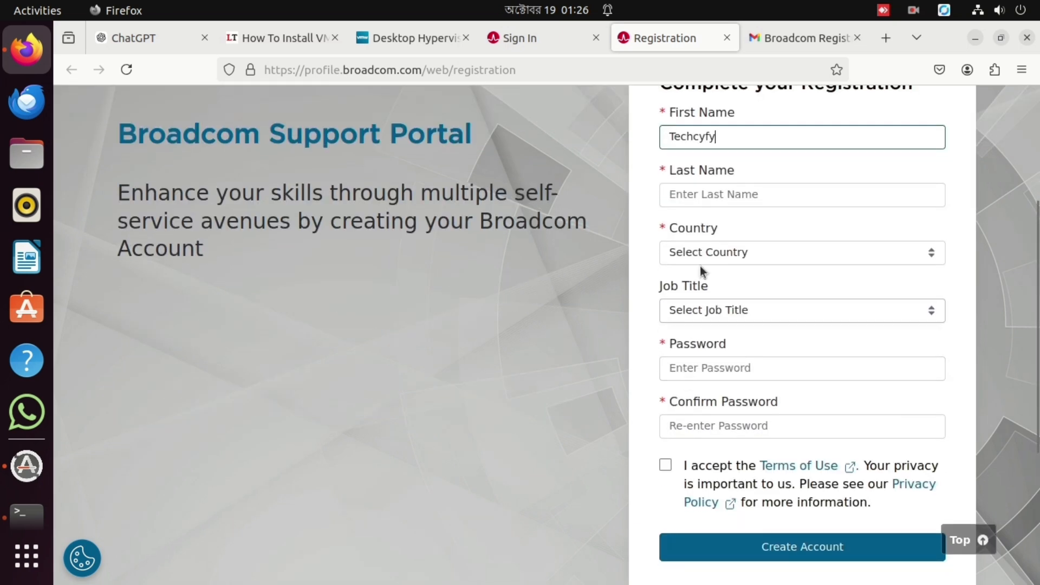
left_click(712, 254)
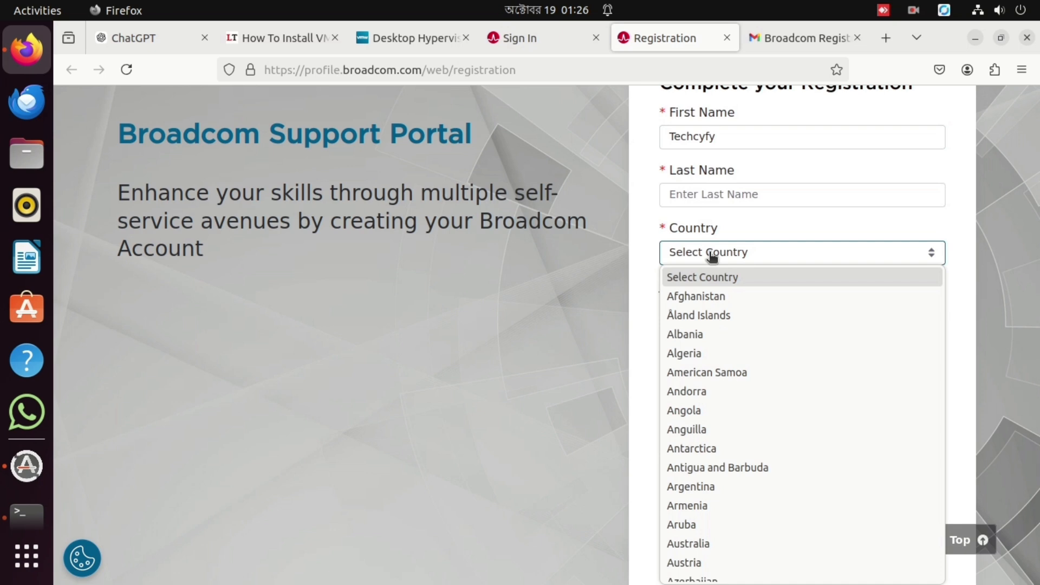
type("ban")
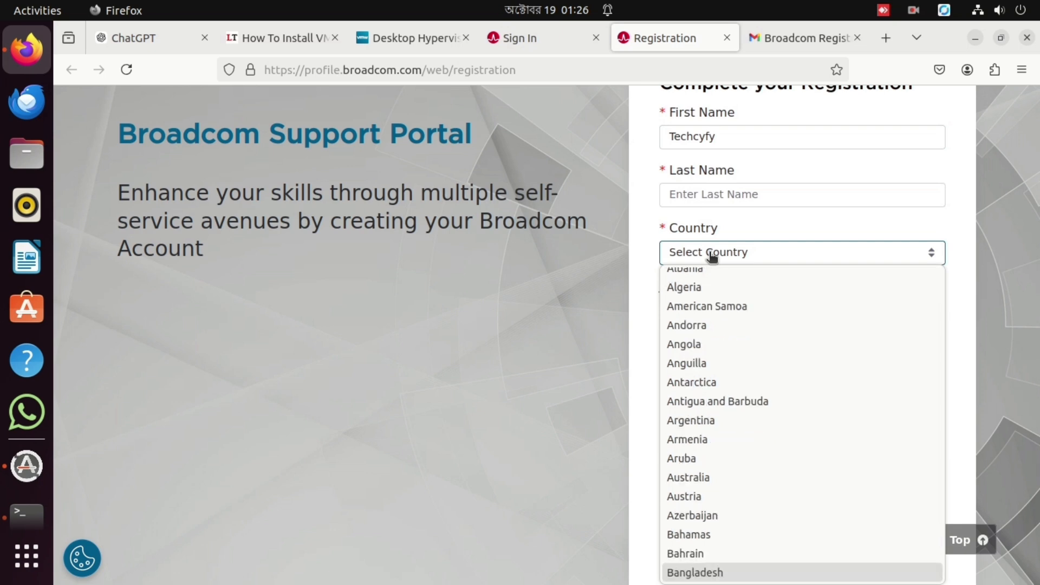
left_click(723, 306)
left_click(774, 255)
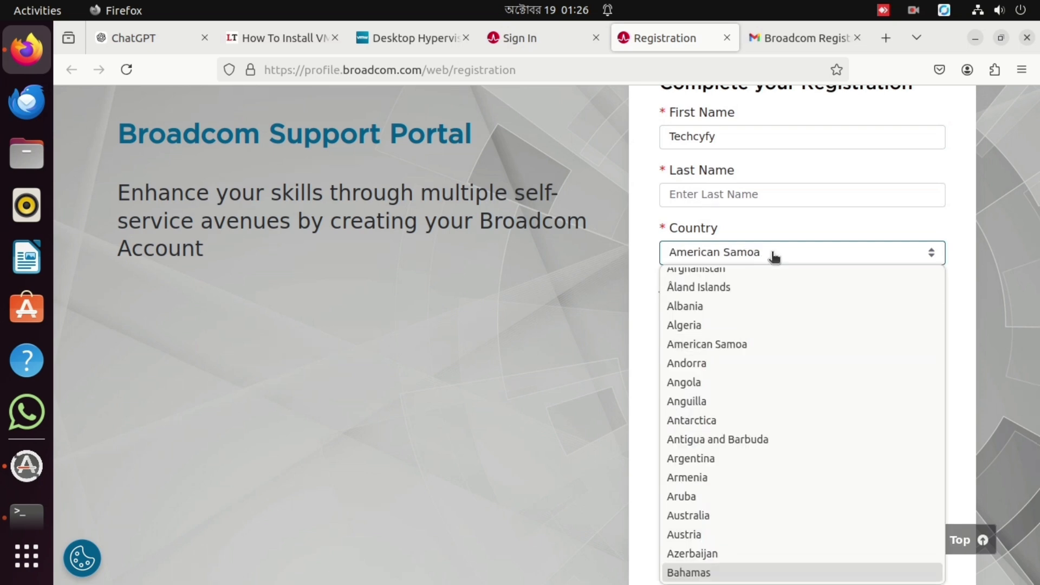
key("g")
scroll(717, 309, "up", 10)
left_click(715, 313)
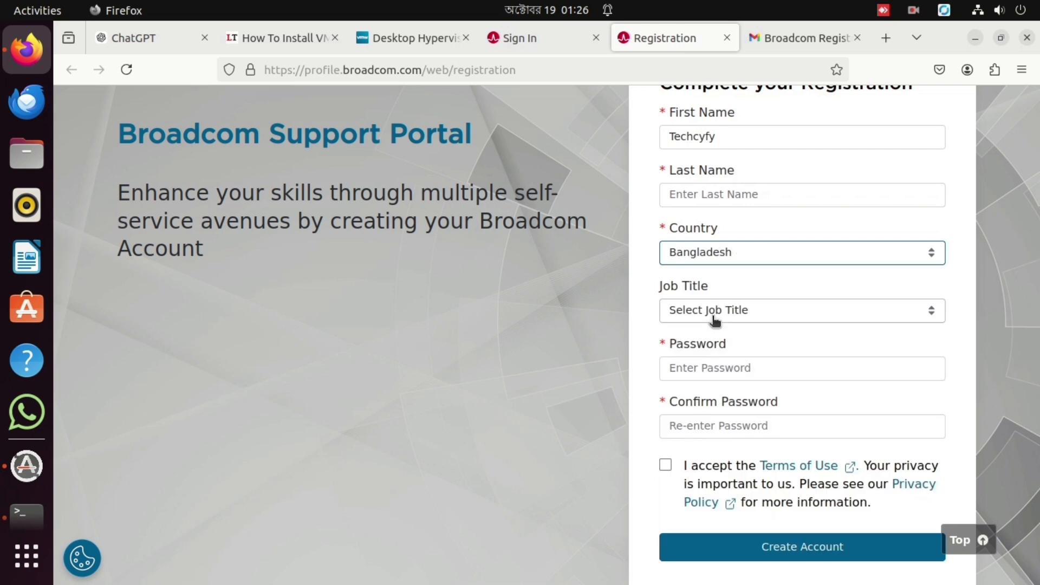
left_click(714, 319)
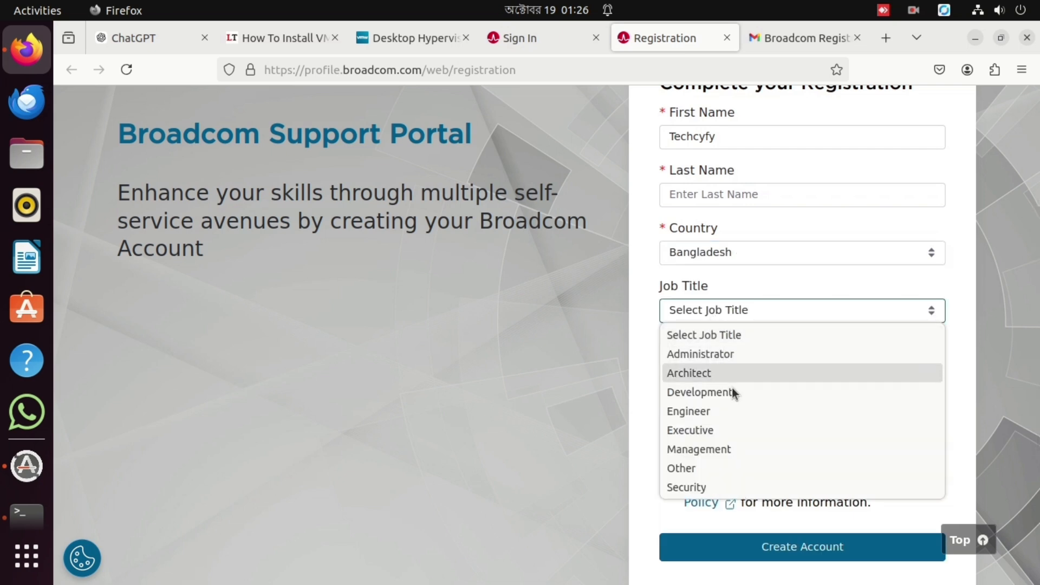
left_click(689, 416)
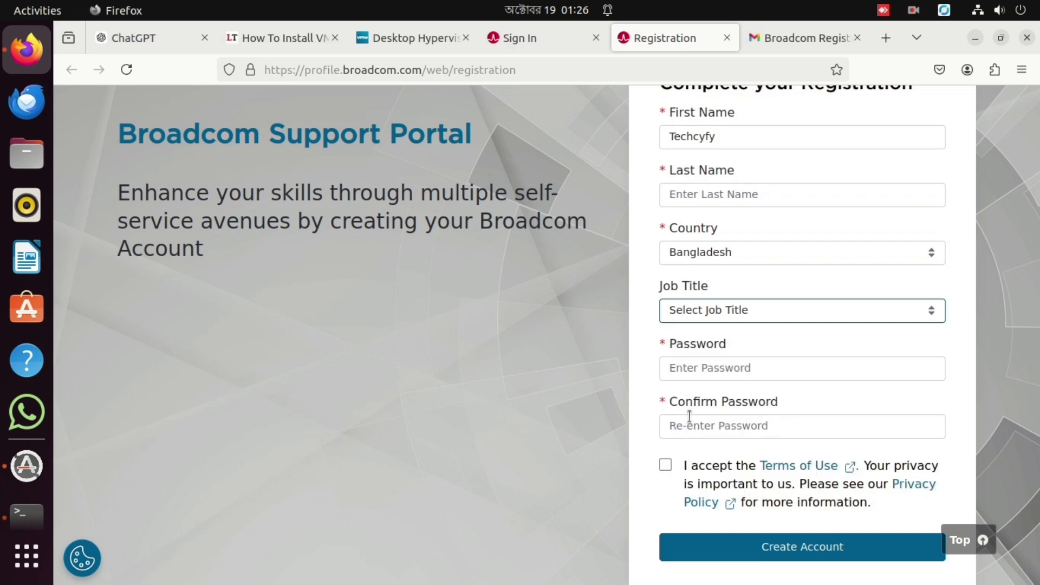
Step: Fill in the password and confirmation fields and accept the Terms of Use
left_click(724, 364)
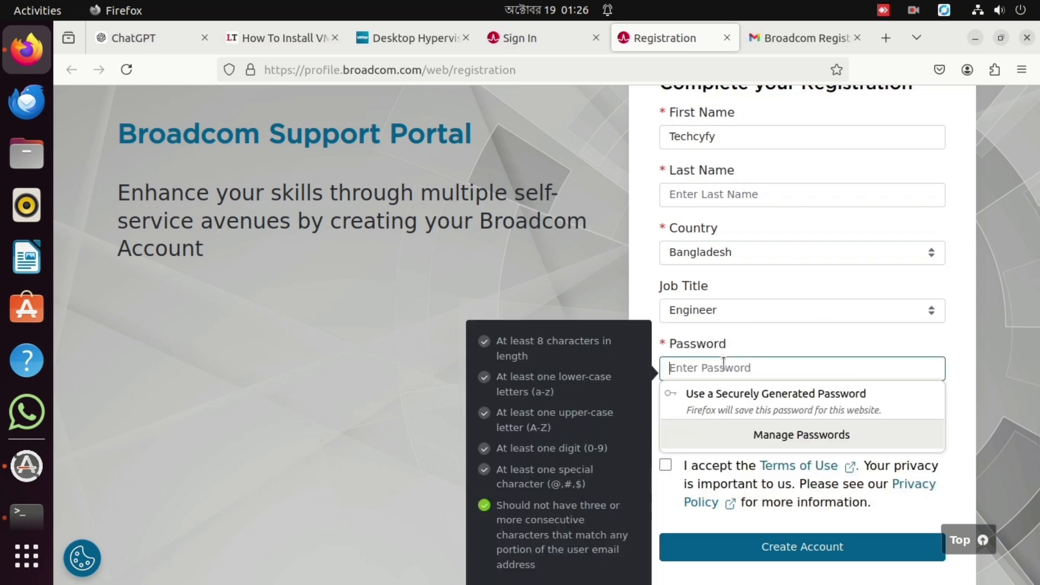
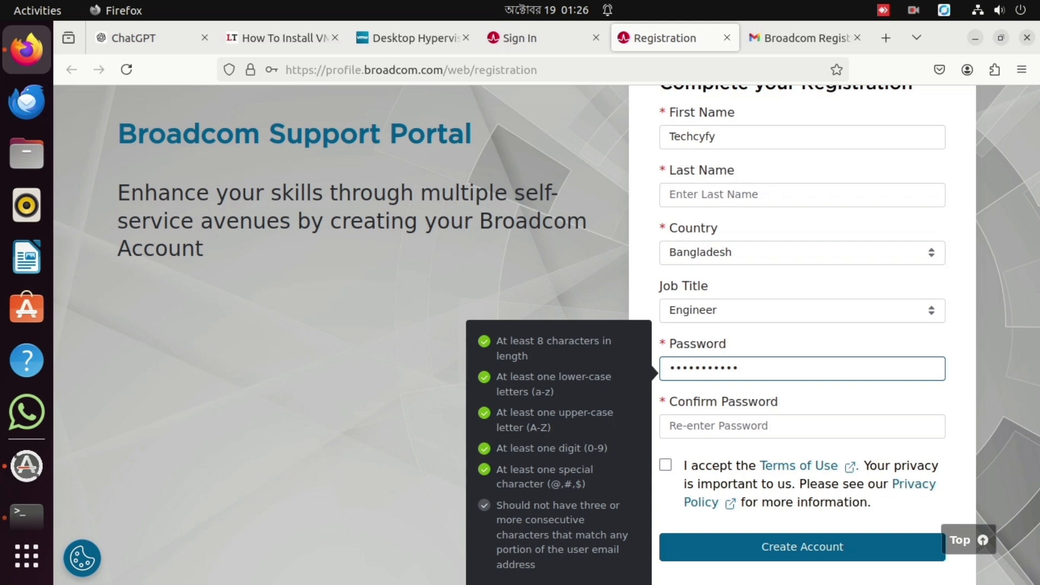
left_click(714, 421)
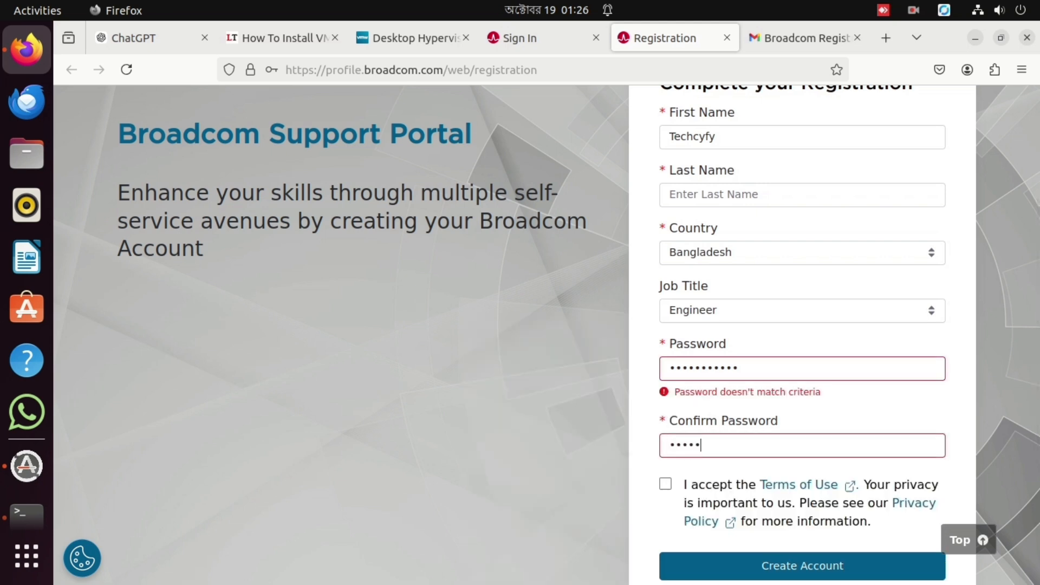
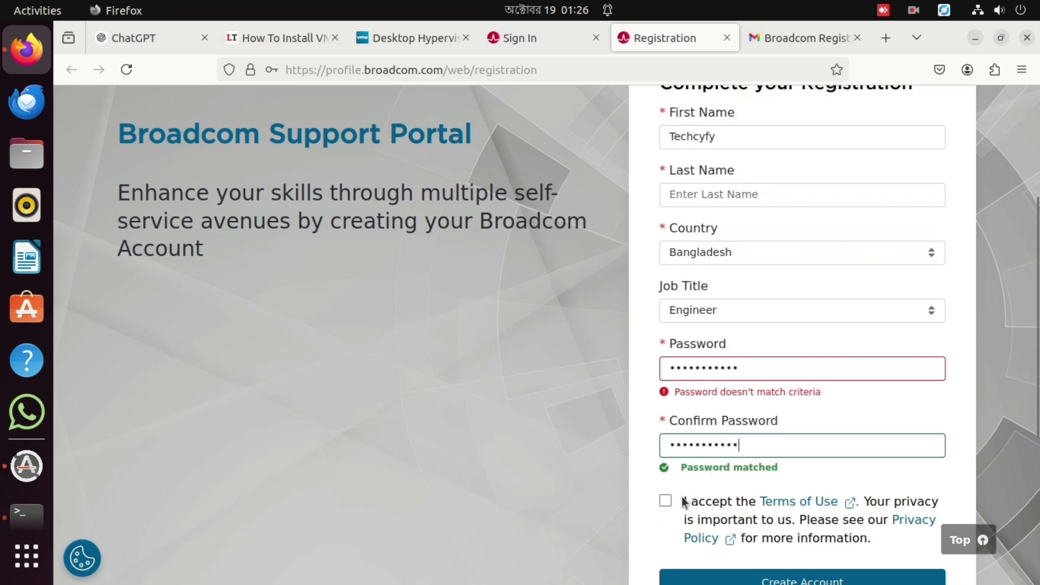
left_click(671, 499)
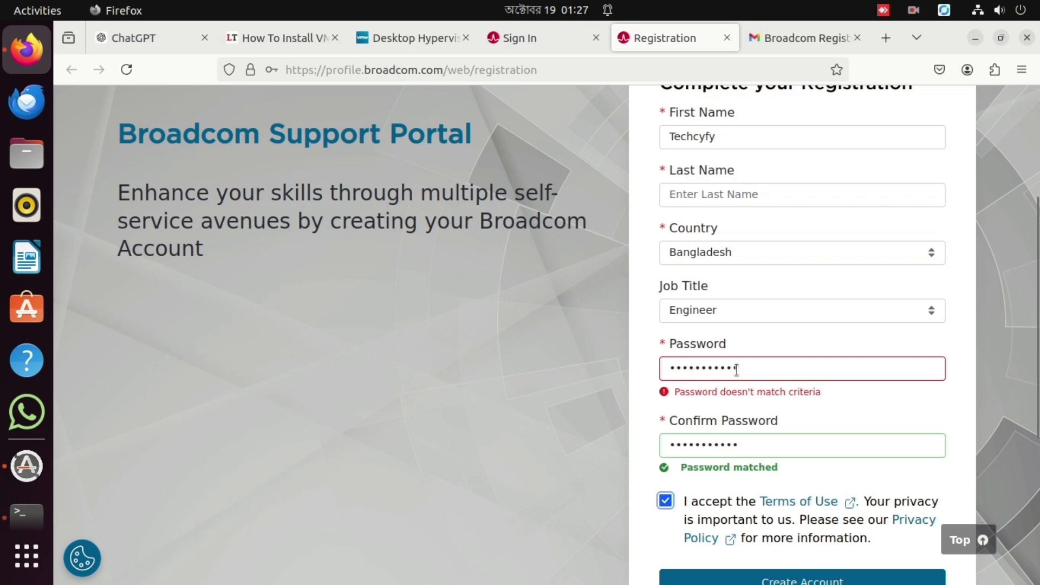
left_click(755, 364)
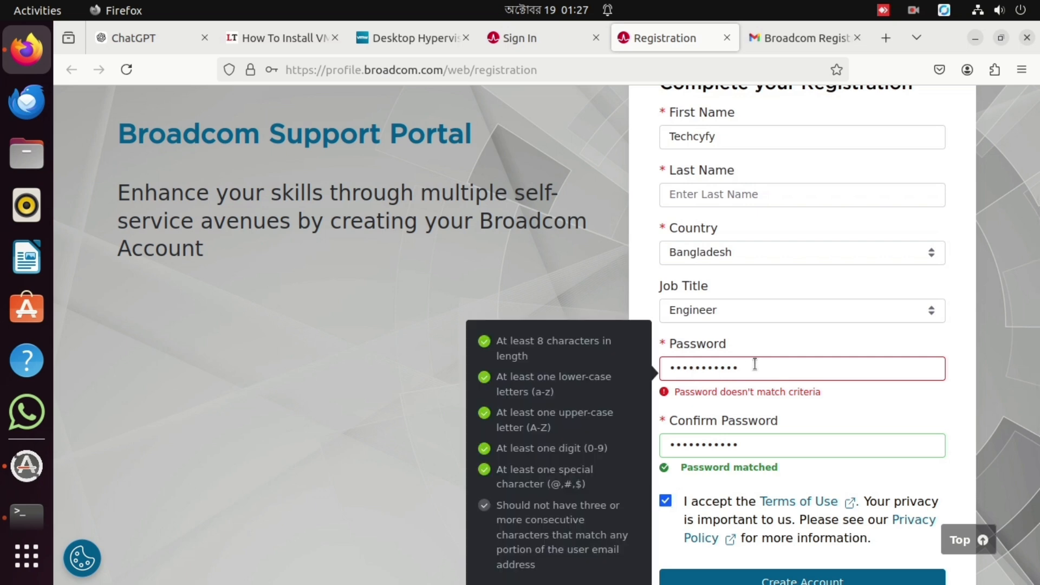
Step: Retype a valid password and matching confirmation, then submit with Create Account
type("***")
key("Tab")
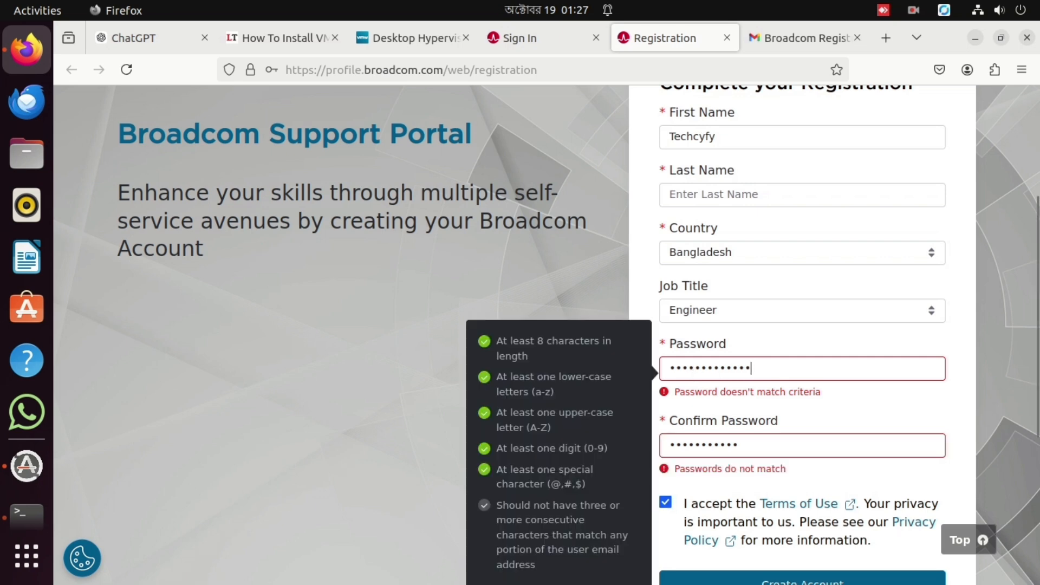
type("***")
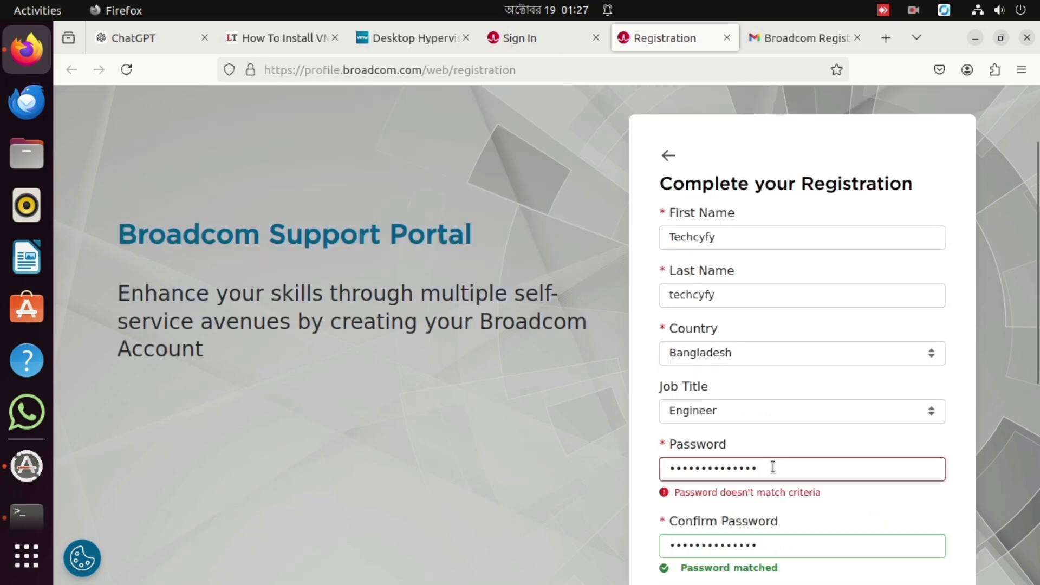
scroll(773, 466, "down", 3)
left_click_drag(758, 368, 569, 475)
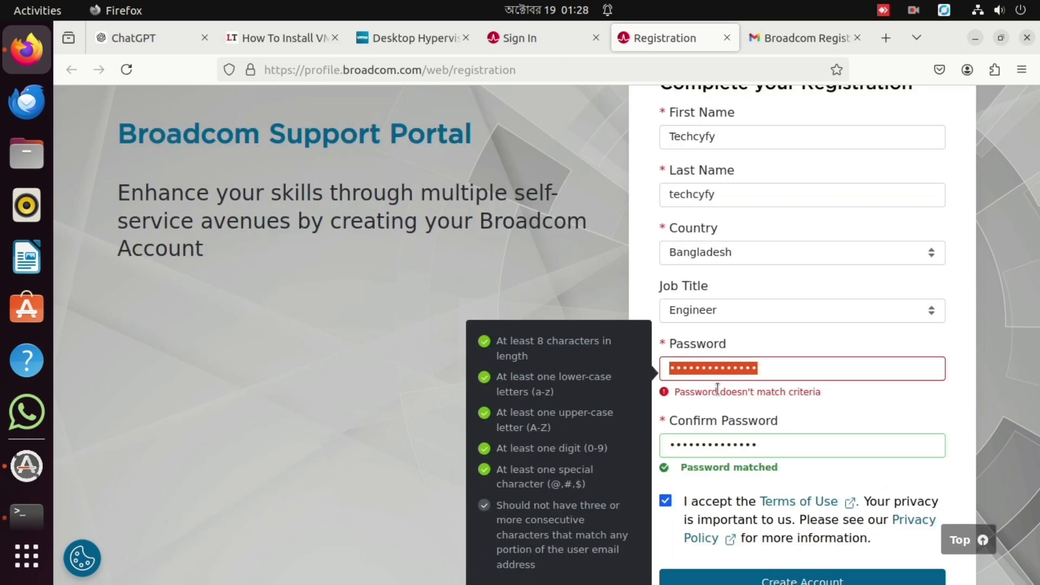
key("BackSpace")
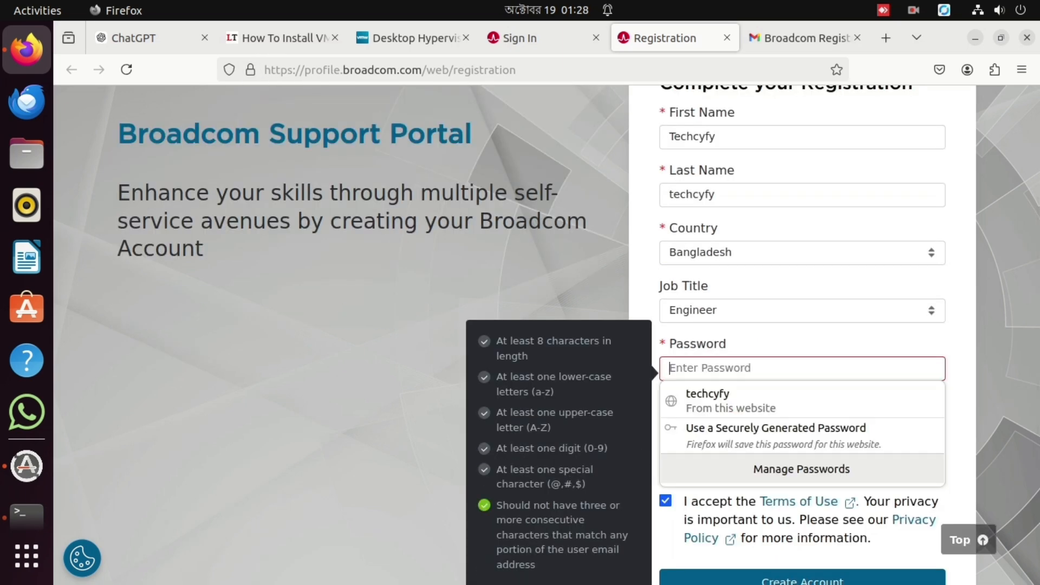
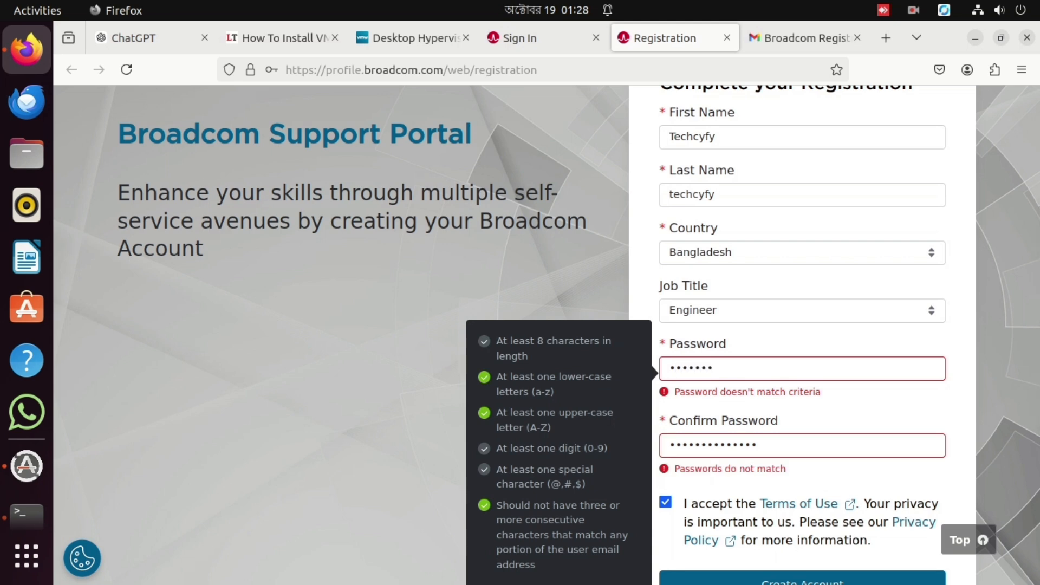
left_click_drag(825, 417, 622, 430)
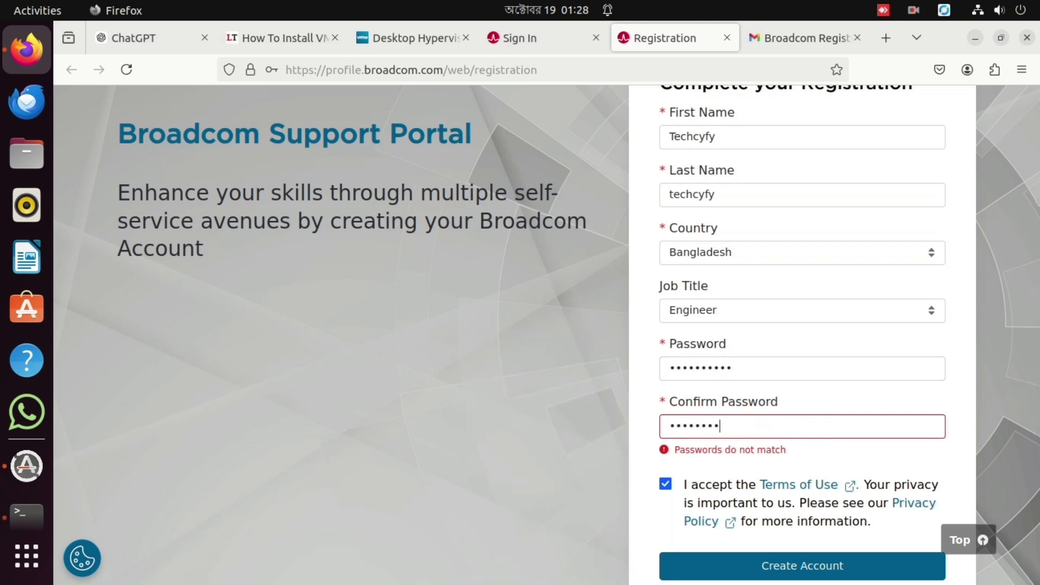
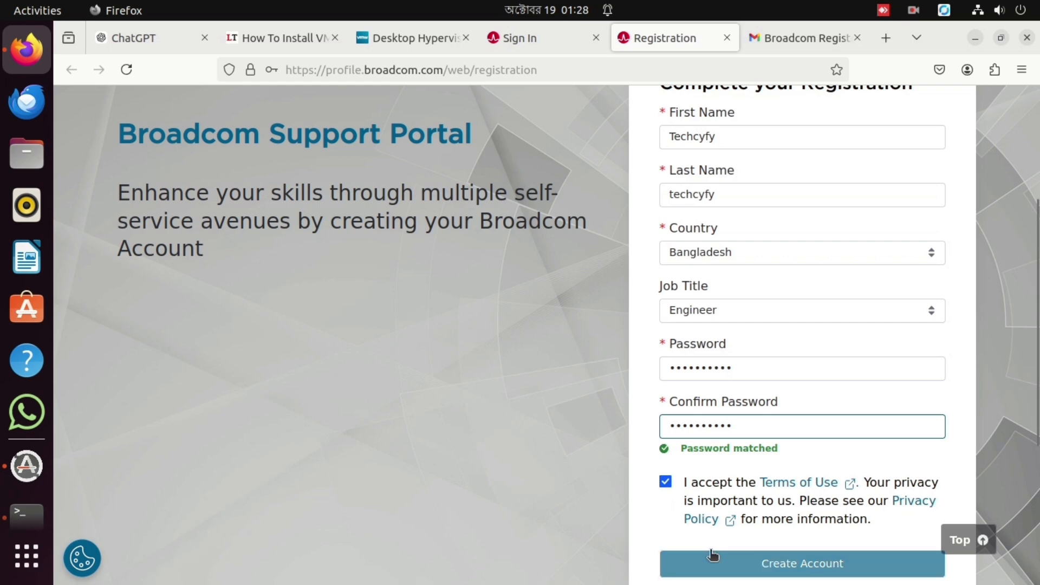
left_click(710, 551)
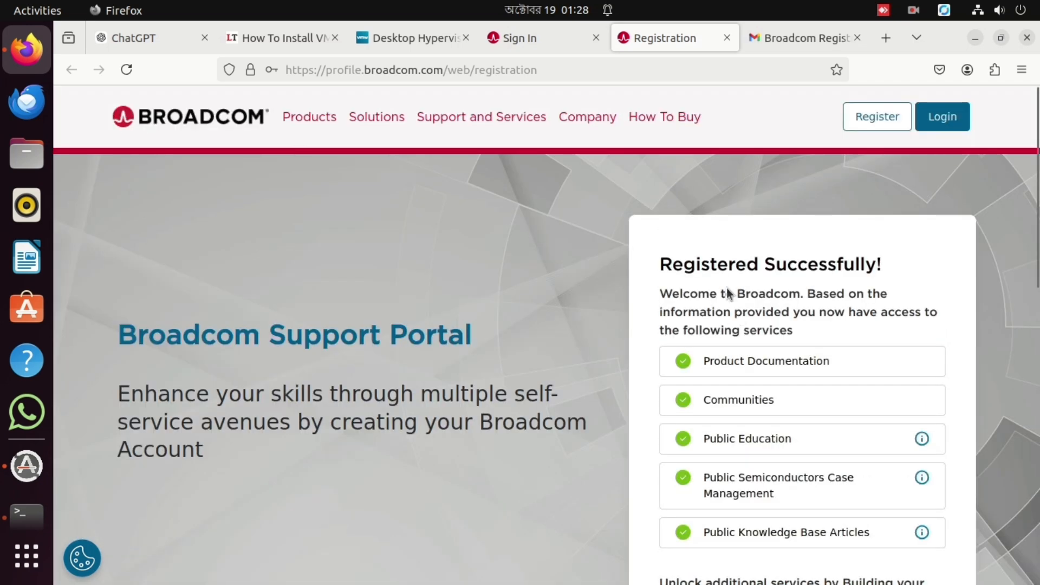
Step: Choose 'Yes, I want to Build my Profile' and scroll through the interest list
scroll(741, 380, "down", 9)
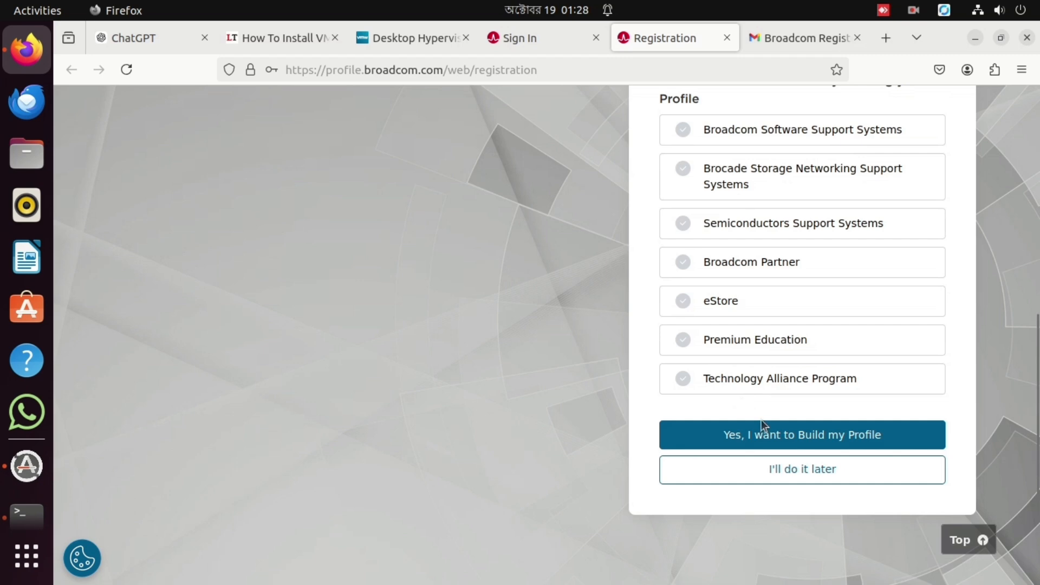
left_click(765, 436)
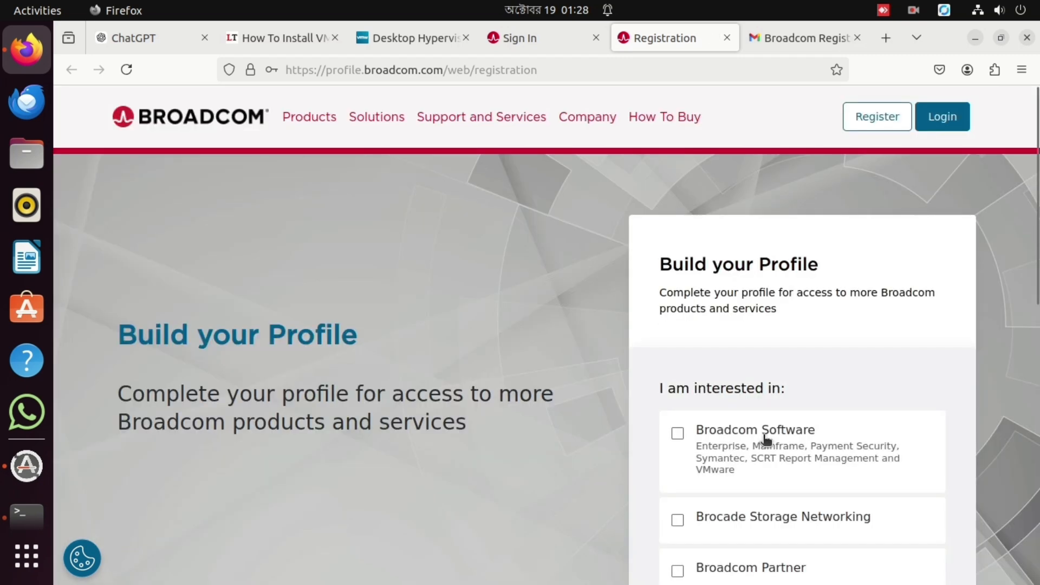
scroll(726, 437, "down", 10)
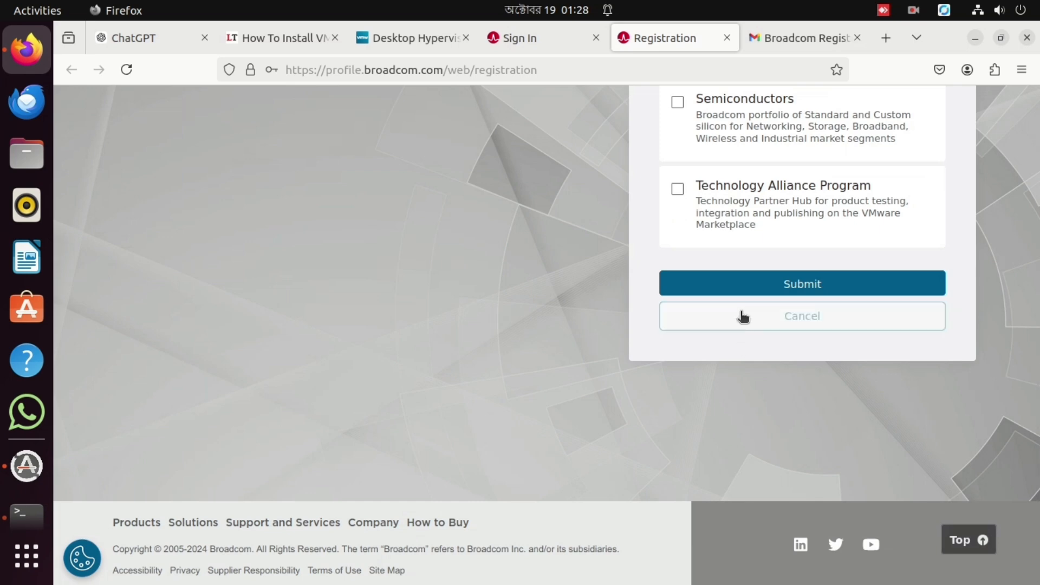
scroll(678, 223, "up", 5)
scroll(678, 221, "up", 3)
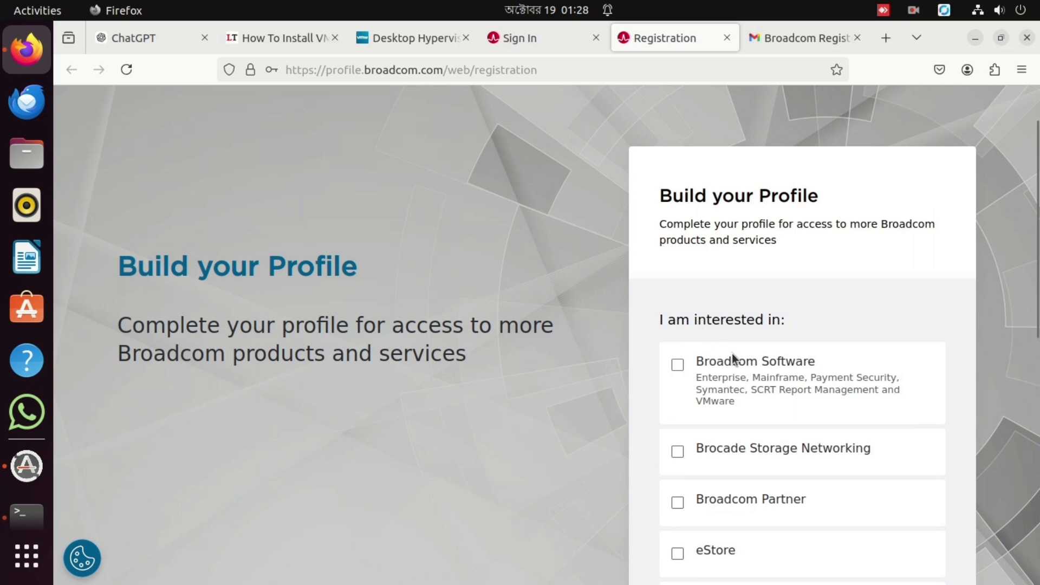
scroll(732, 353, "down", 5)
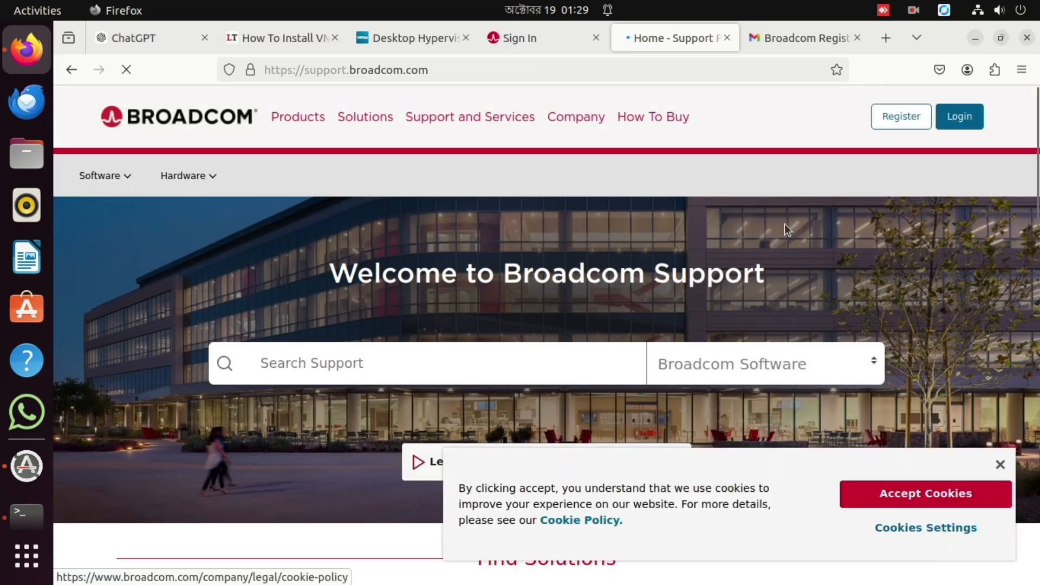
Step: Log in with the saved username and the new account's password
left_click(959, 122)
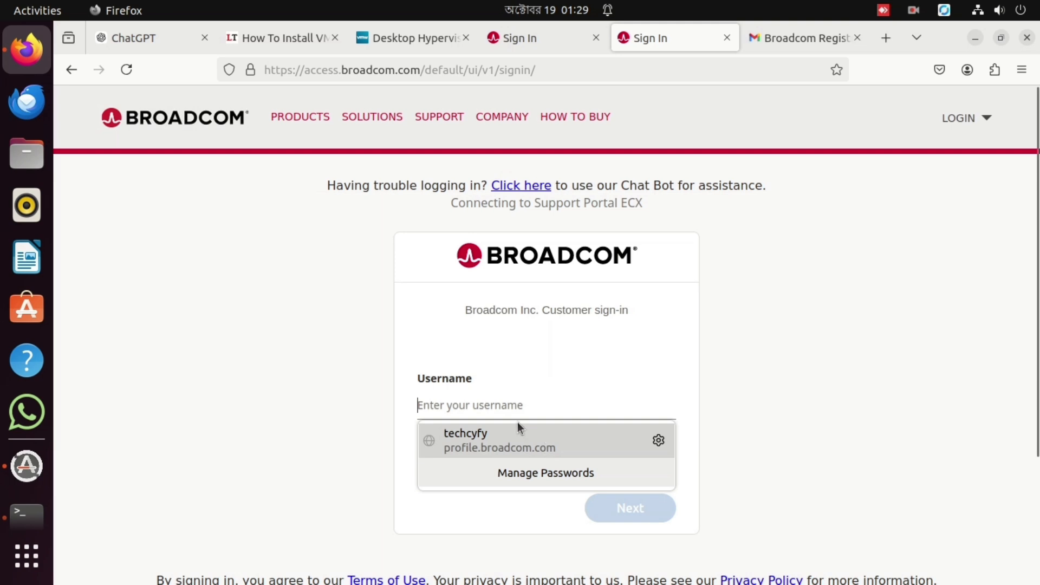
left_click(480, 440)
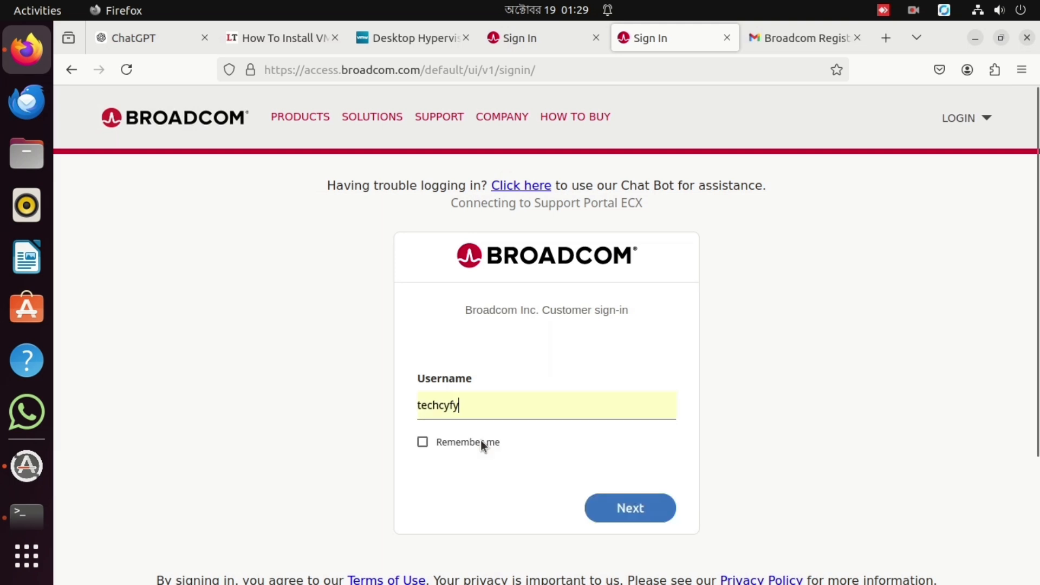
left_click(614, 509)
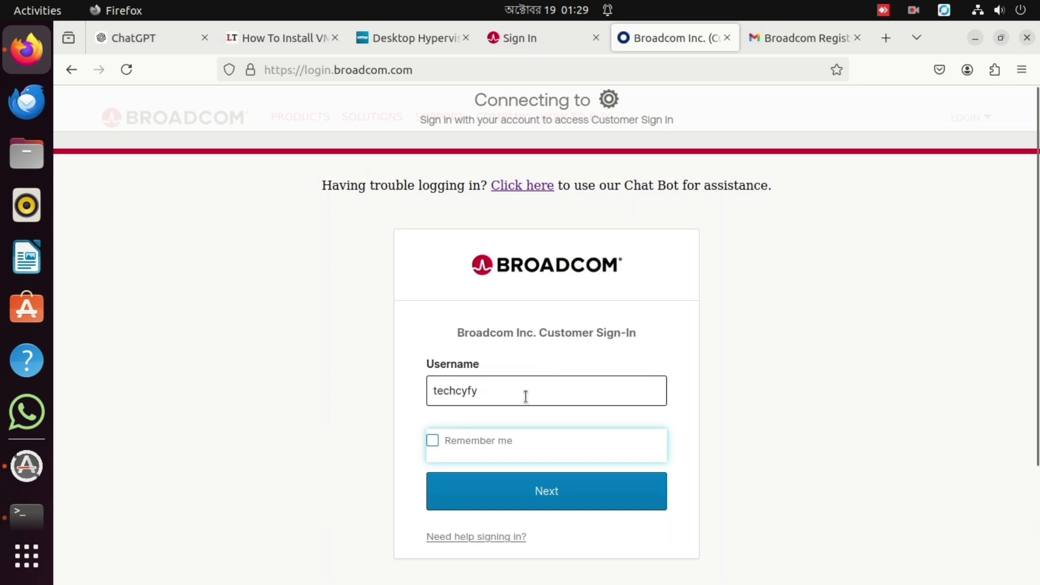
left_click(525, 396)
left_click(533, 492)
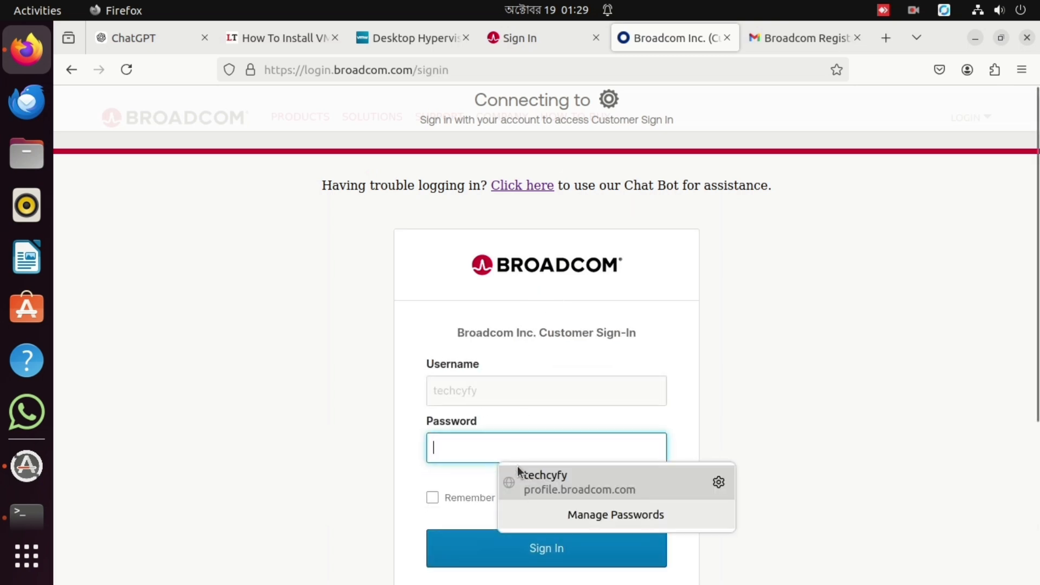
left_click(478, 449)
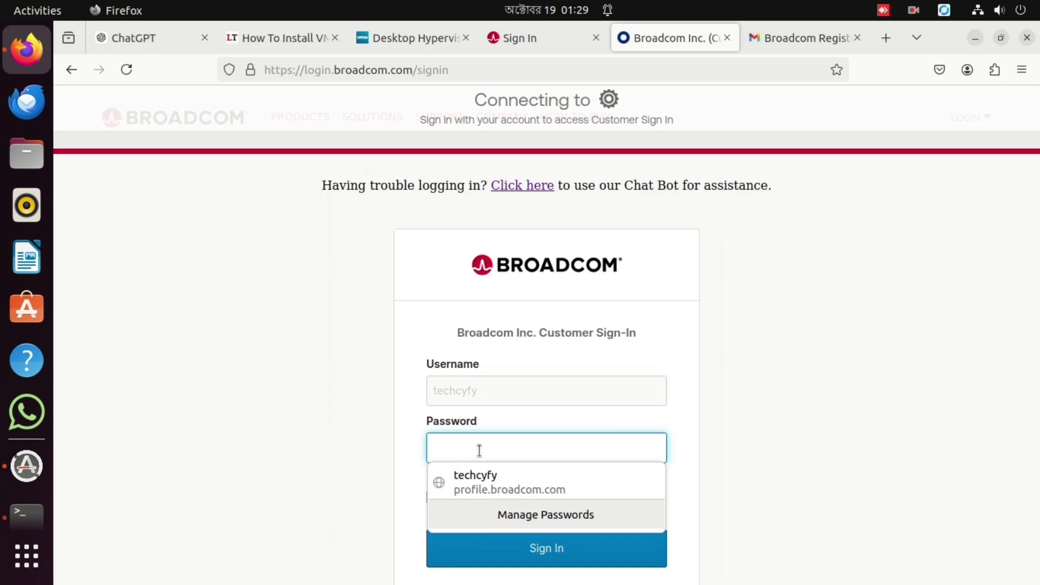
type("•")
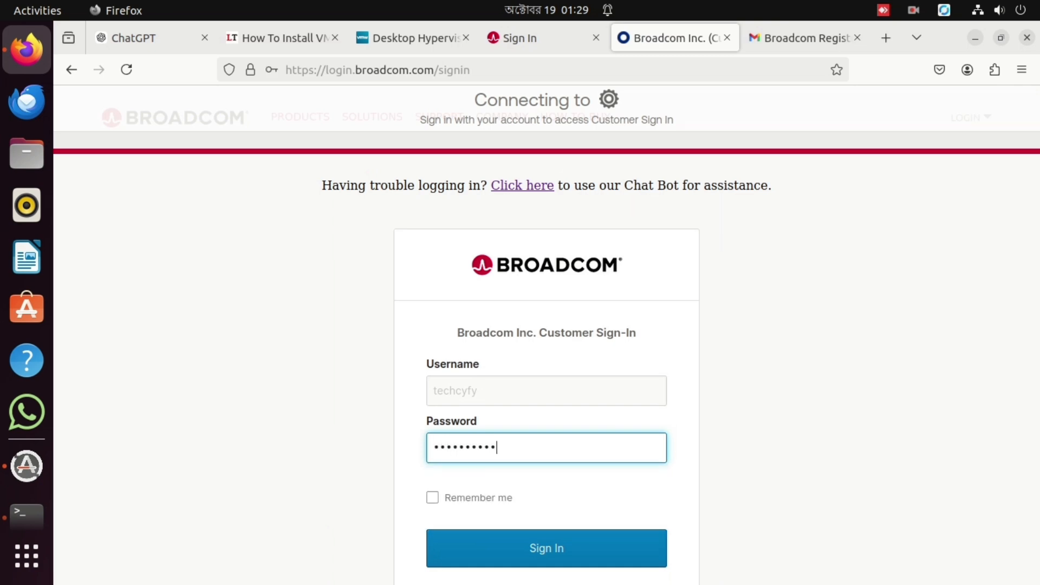
left_click(545, 558)
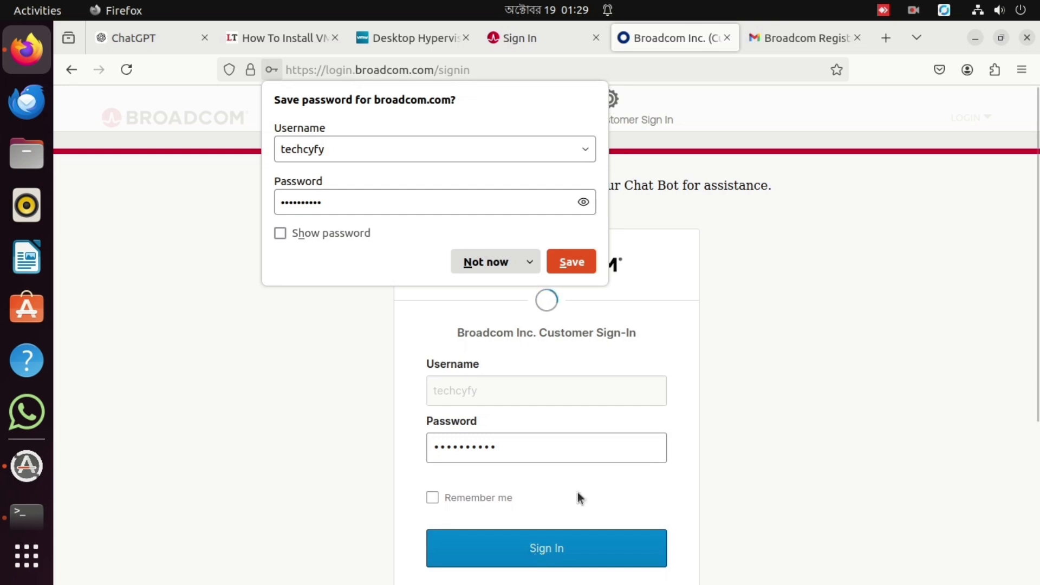
Step: Save the login in Firefox and let the Broadcom Support home page load
left_click(587, 264)
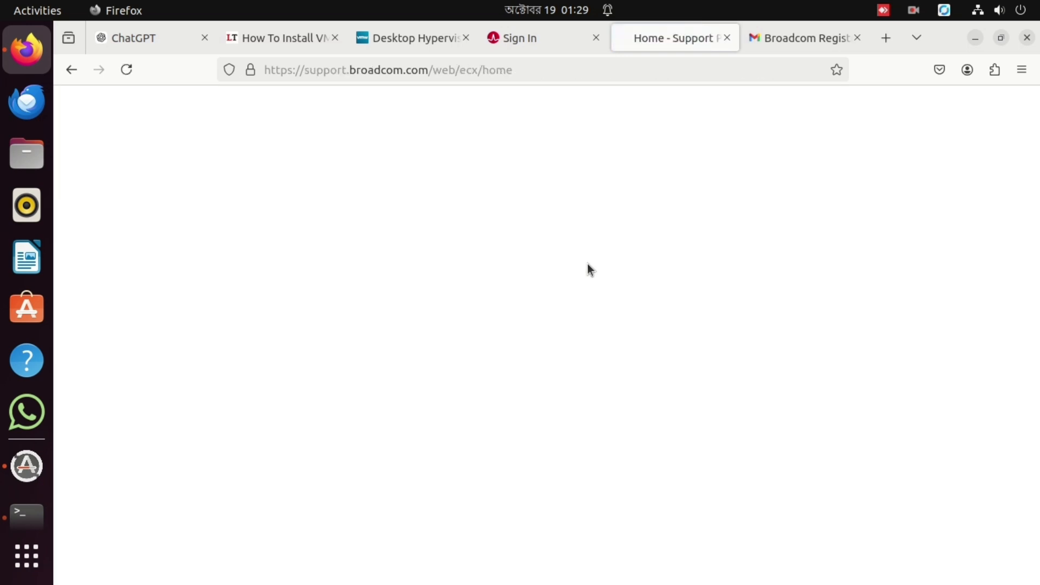
scroll(587, 264, "down", 7)
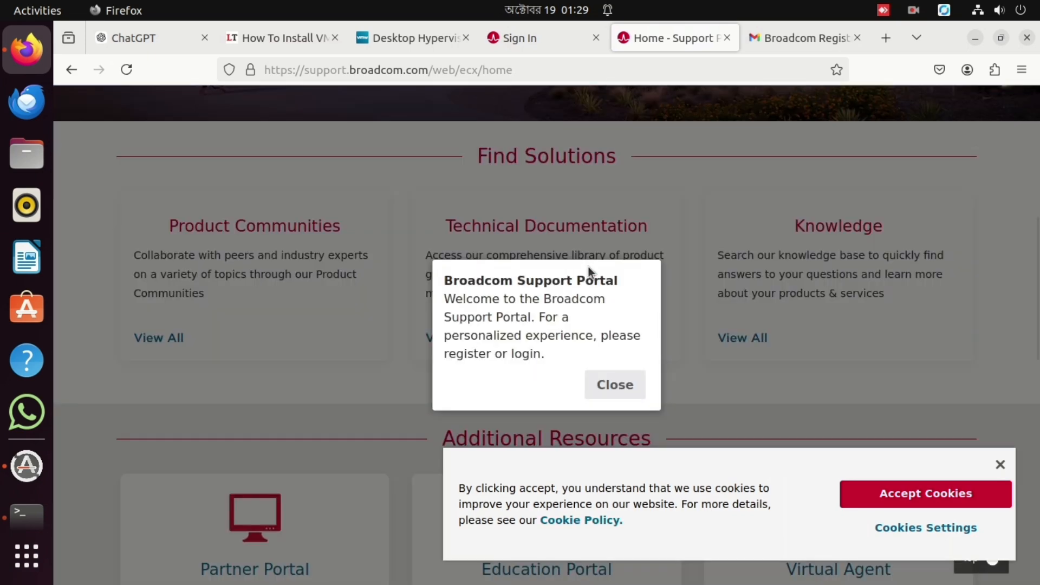
Step: Follow Workstation Pro's DOWNLOAD NOW again, accept cookies, and open My Dashboard
left_click(615, 386)
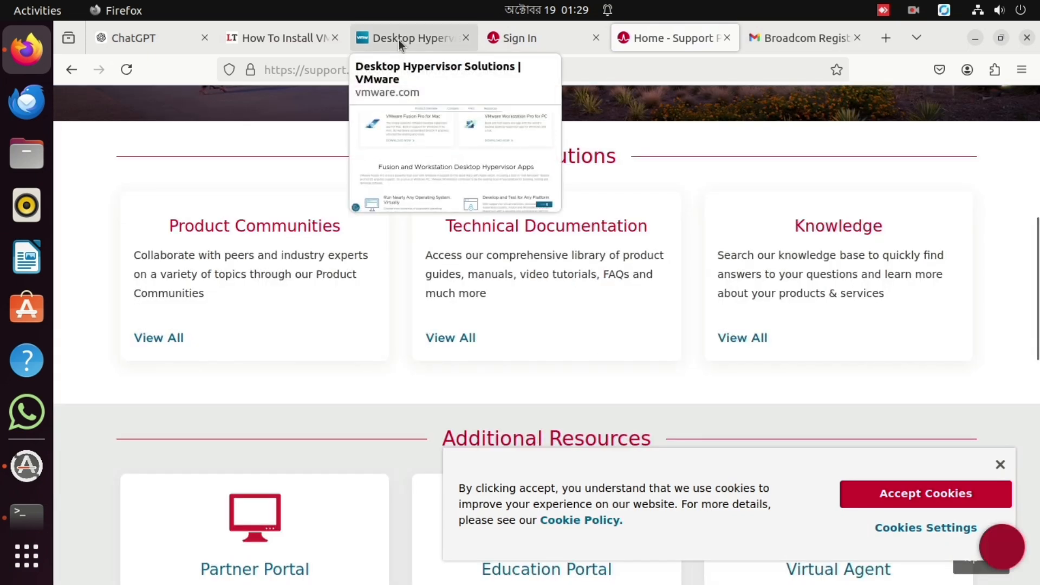
left_click(399, 40)
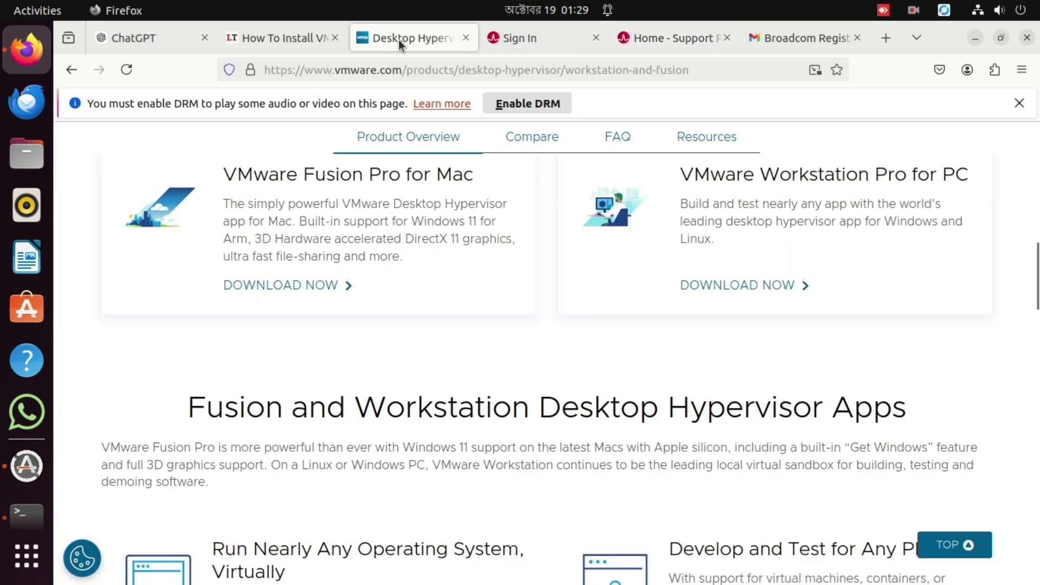
left_click(769, 285)
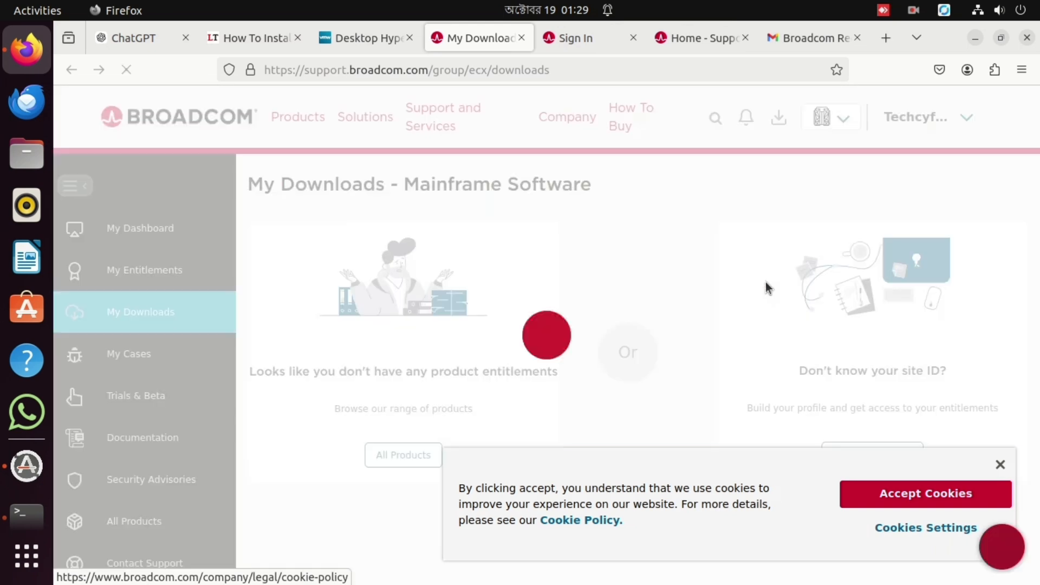
left_click(967, 493)
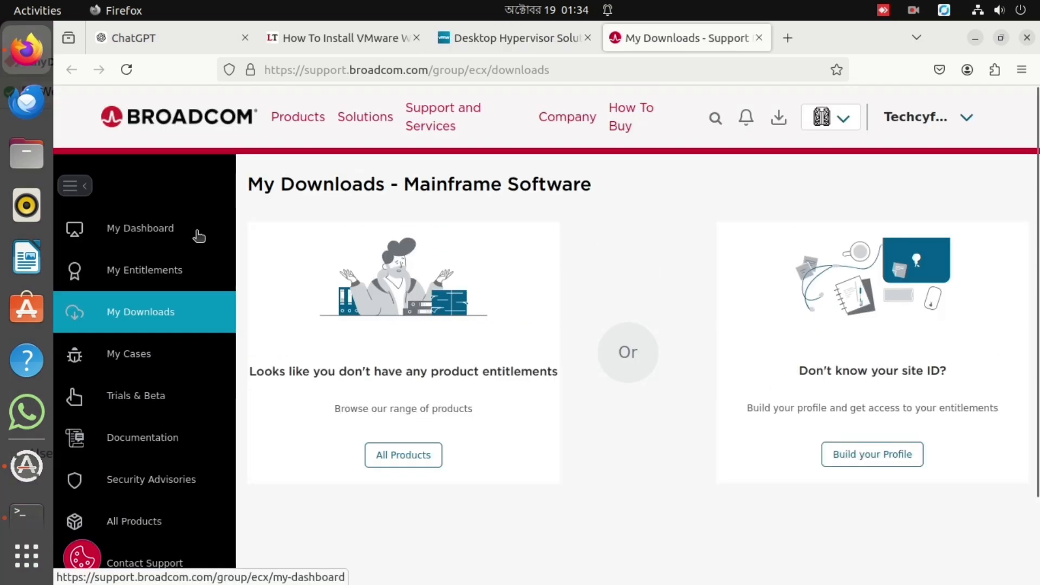
left_click(198, 234)
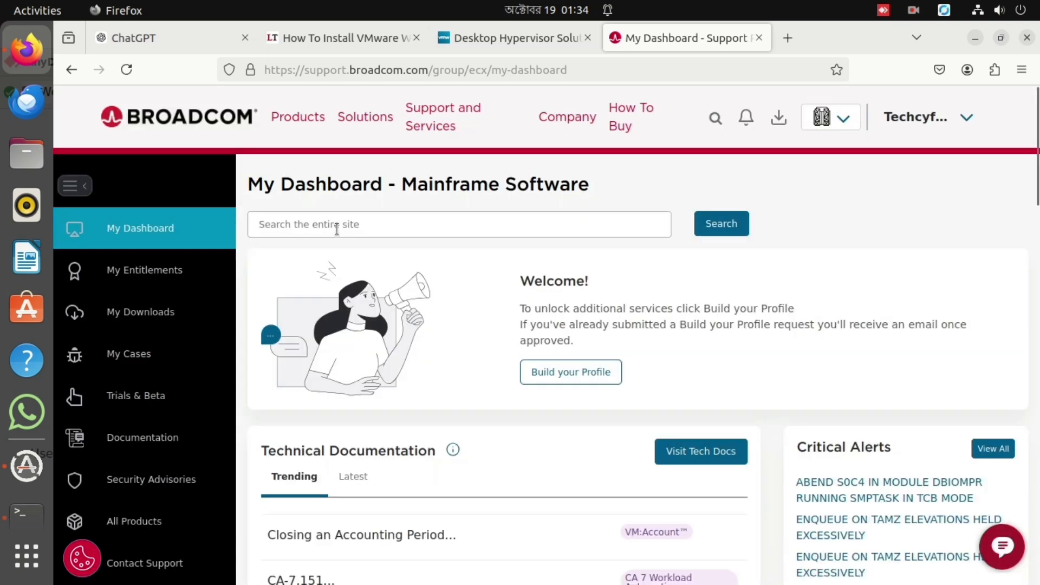
Step: Search the portal for 'vmware wo' and open the VMware Workstation Pro suggestion
left_click(336, 229)
type("vm")
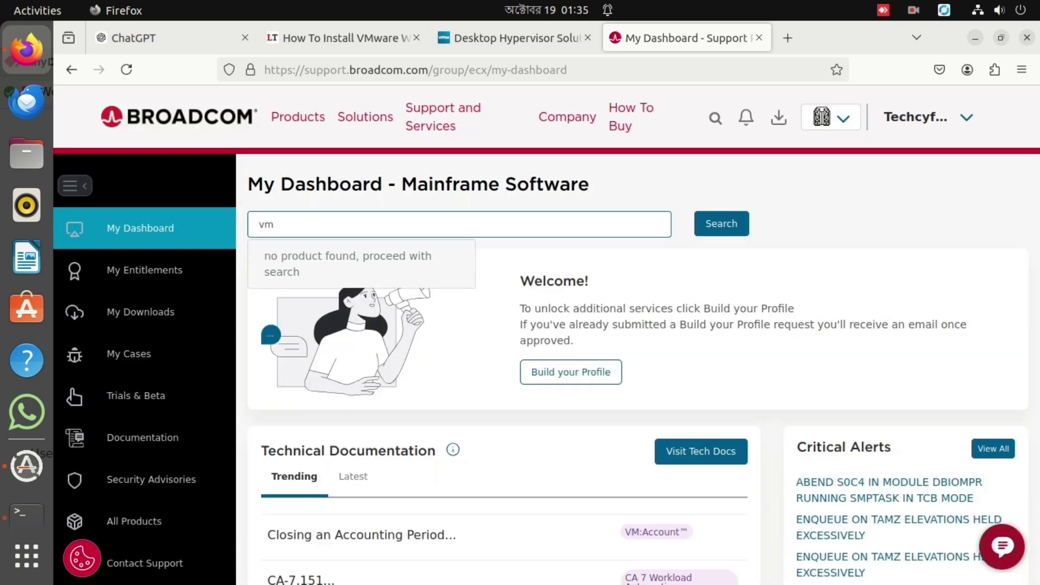
type("ware")
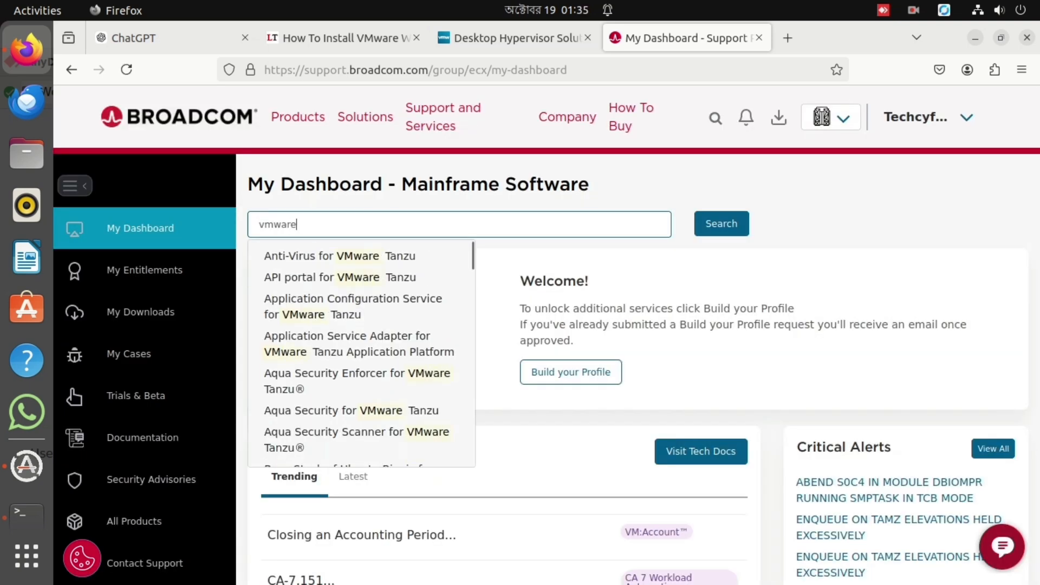
type(" wo")
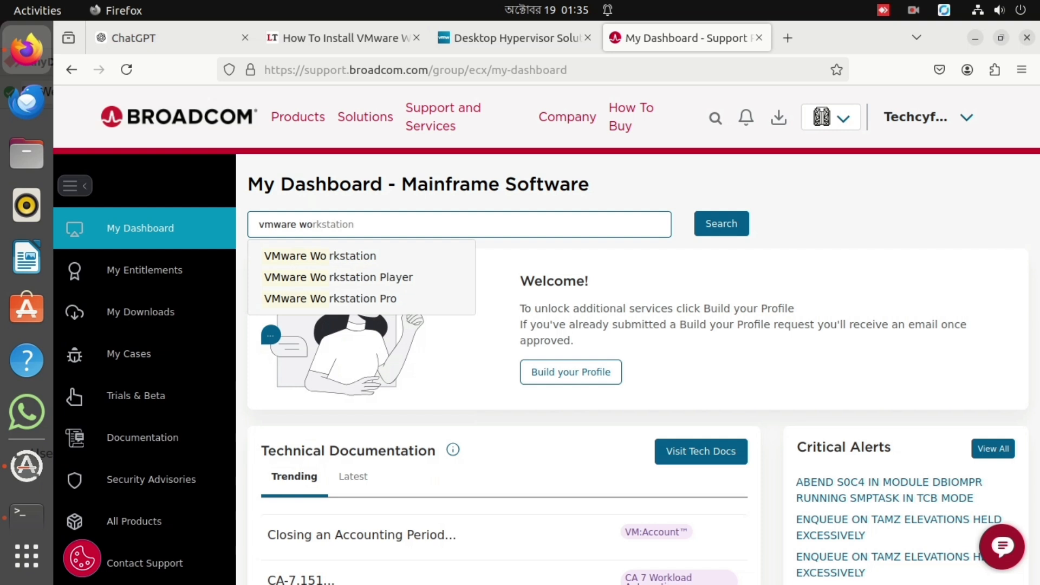
key("Down")
key("Down")
key("Down")
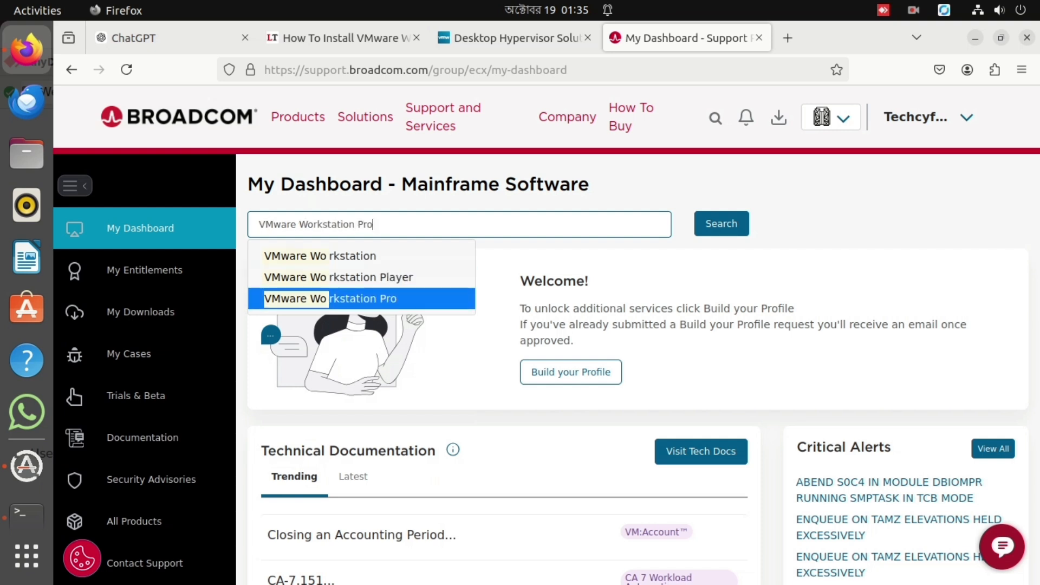
key("Return")
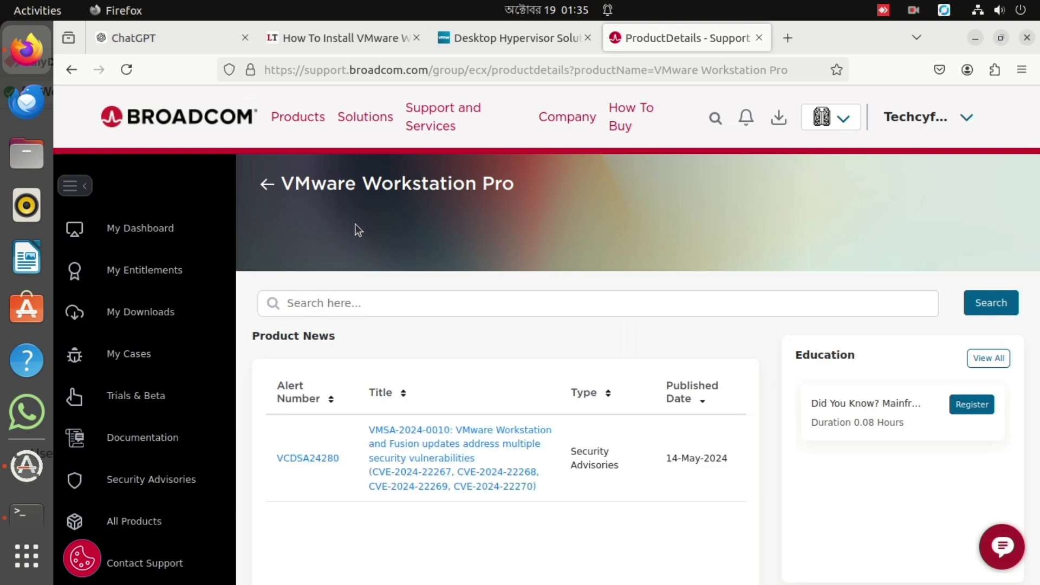
Step: Open the VMSA-2024-0010 advisory and follow its References link to Workstation Pro downloads
scroll(379, 238, "down", 3)
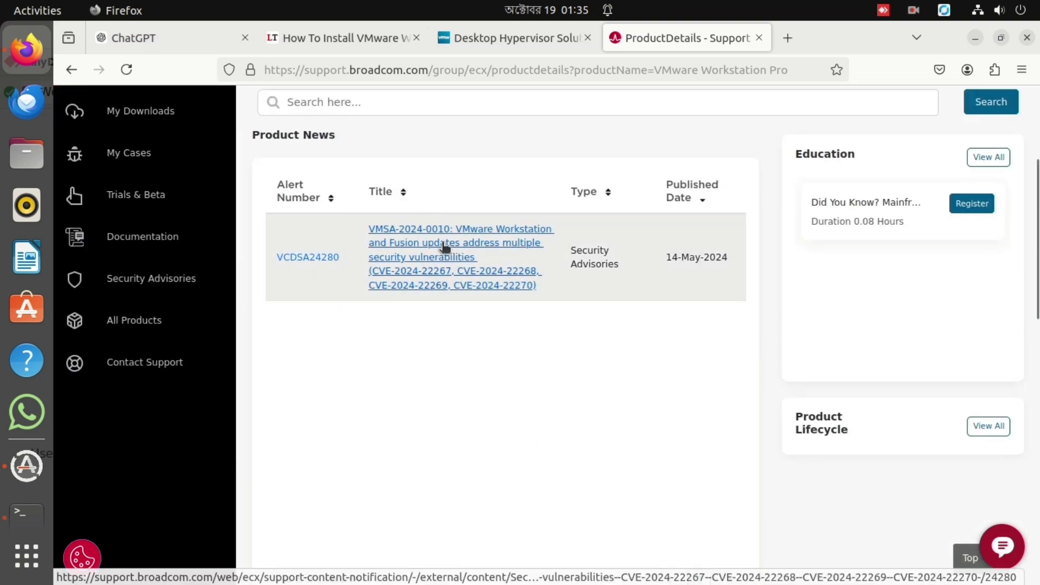
left_click(442, 243)
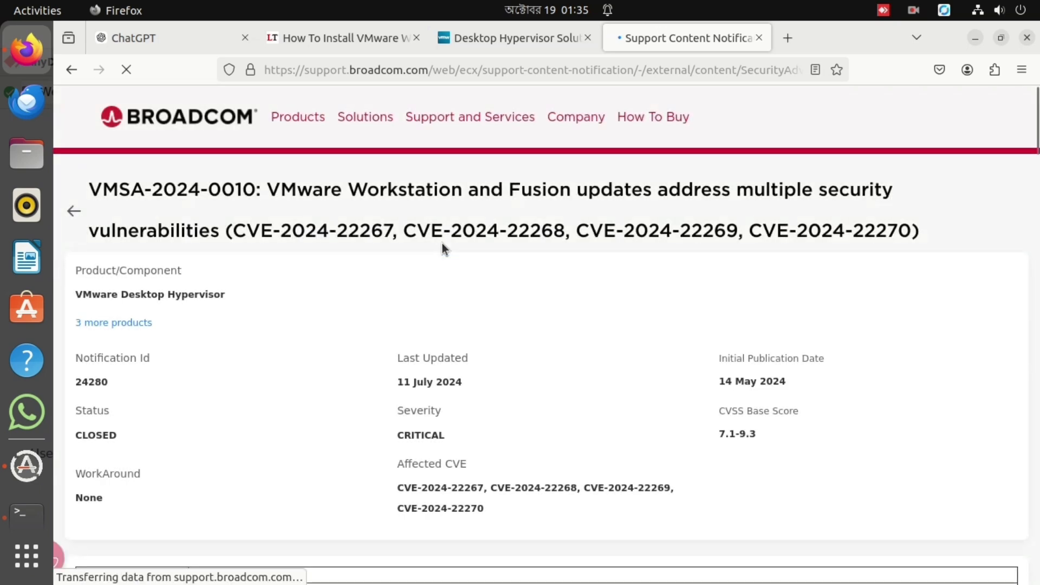
scroll(430, 382, "down", 15)
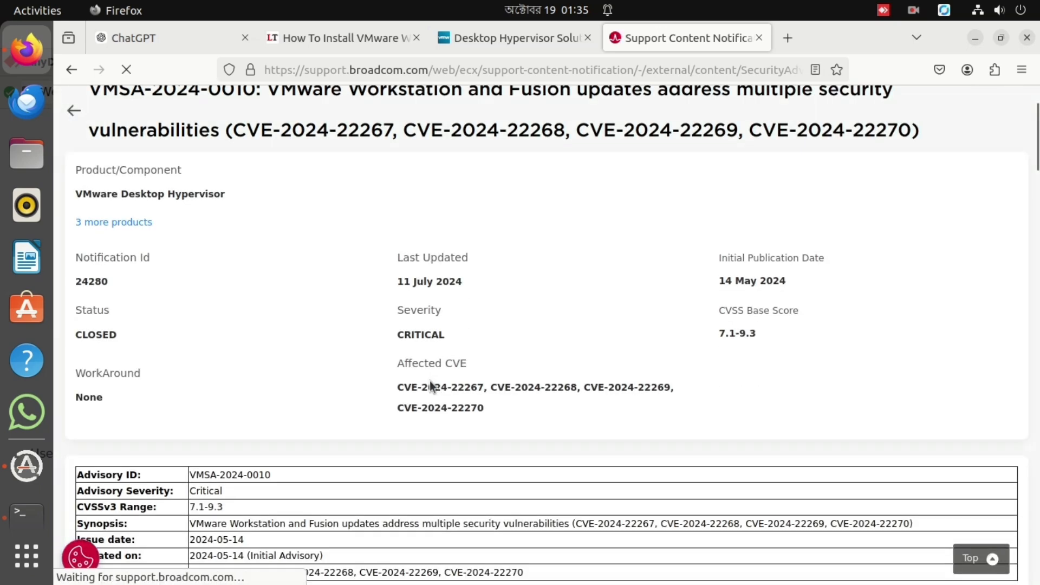
scroll(432, 387, "down", 12)
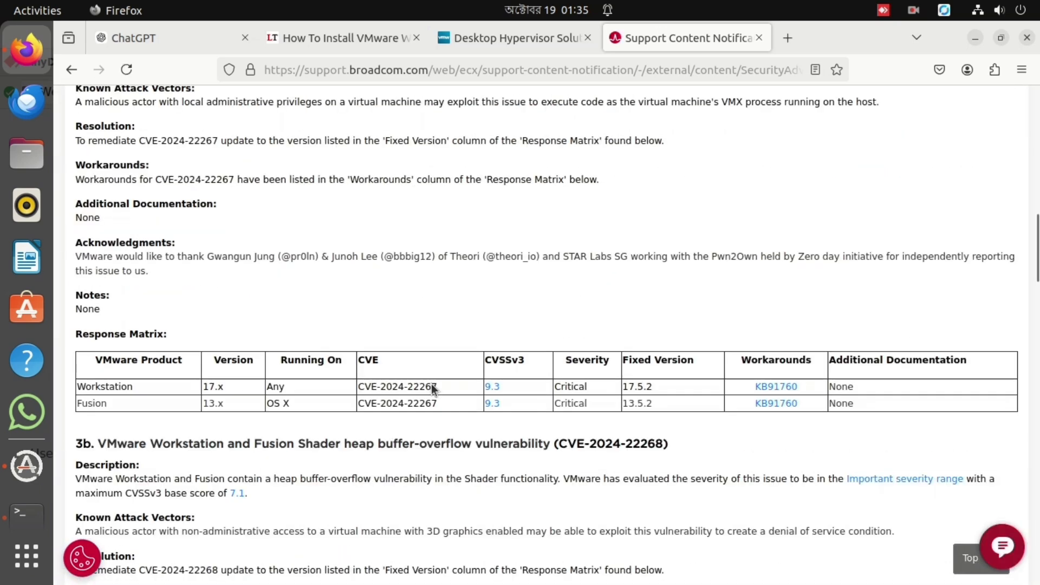
scroll(433, 386, "down", 17)
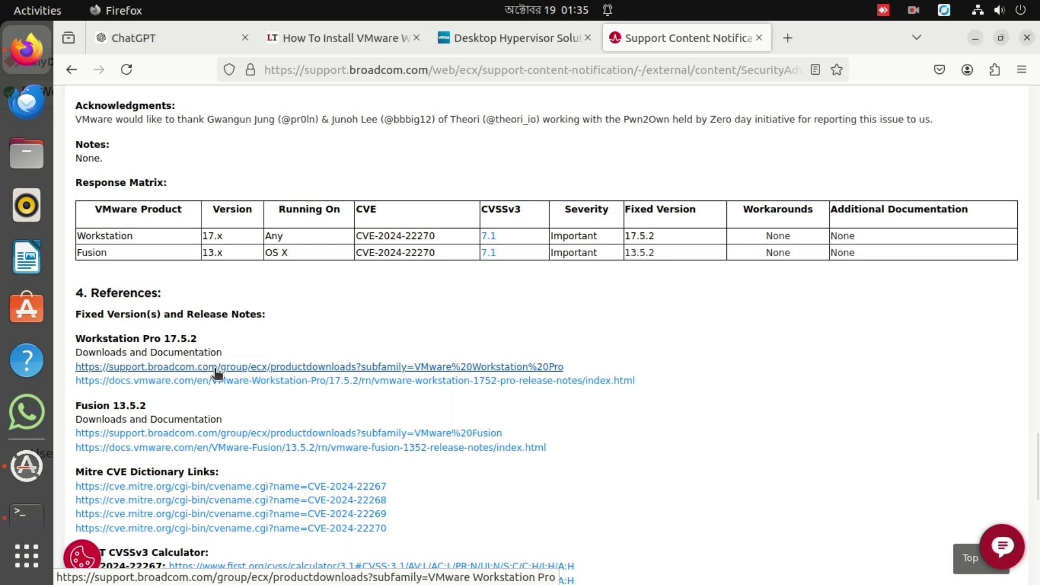
left_click(216, 370)
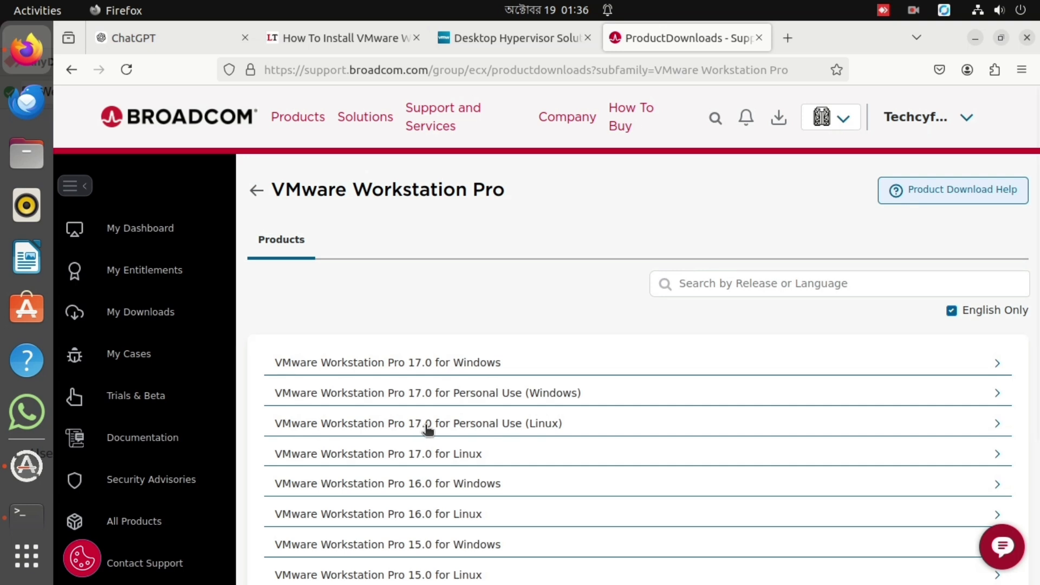
Step: Expand Workstation Pro 17.0 for Personal Use (Linux) and open release 17.6.1
left_click(480, 431)
scroll(479, 428, "down", 2)
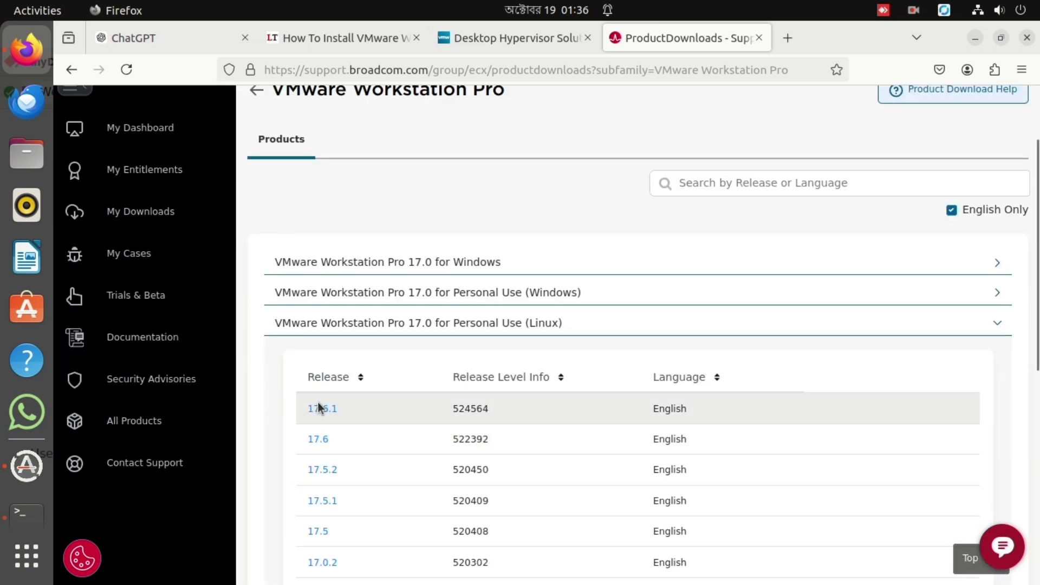
left_click(322, 408)
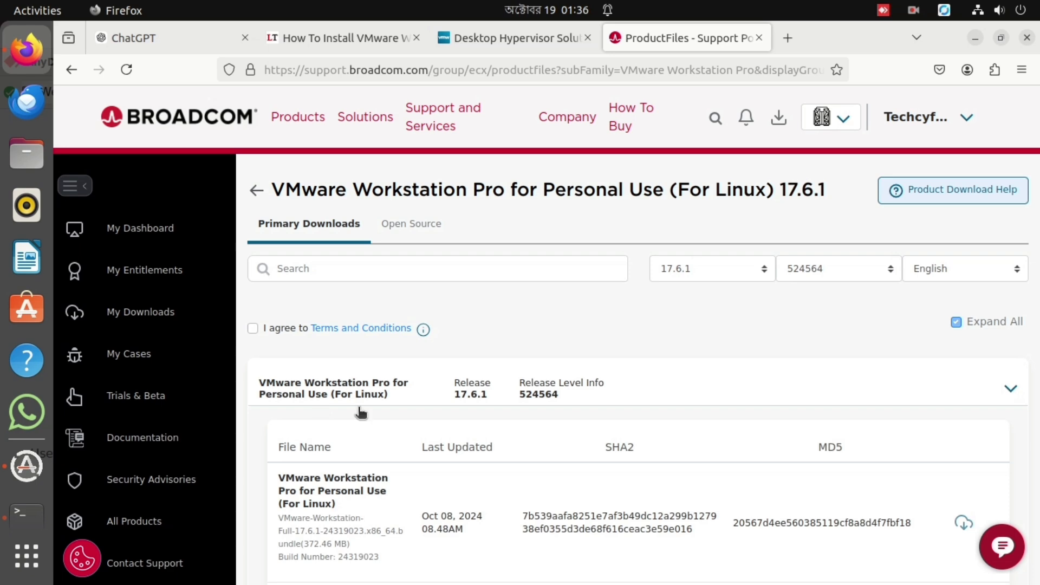
Step: Agree to the Terms and Conditions for the 17.6.1 Linux files
left_click(252, 328)
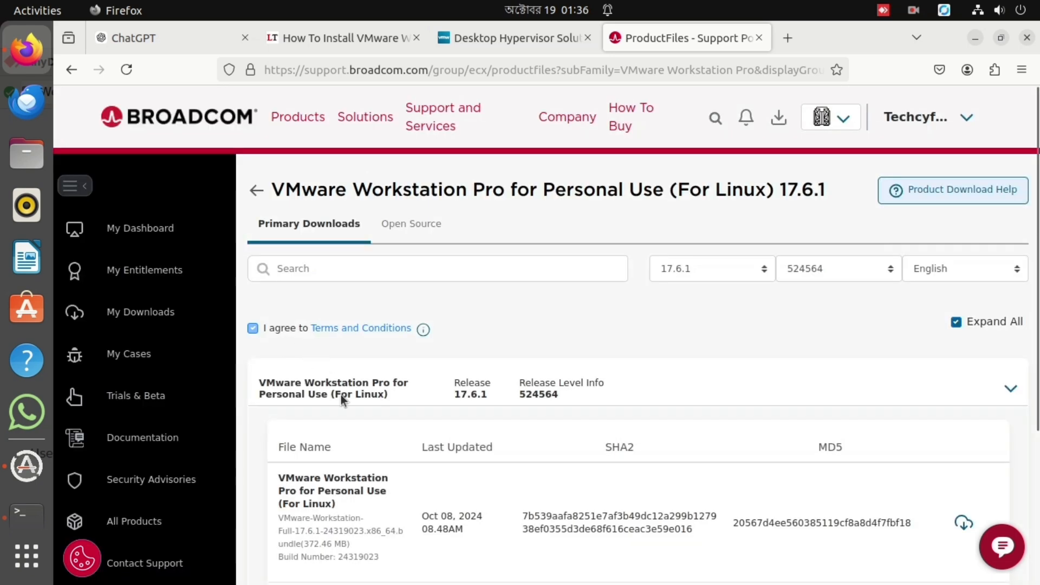
scroll(342, 396, "down", 3)
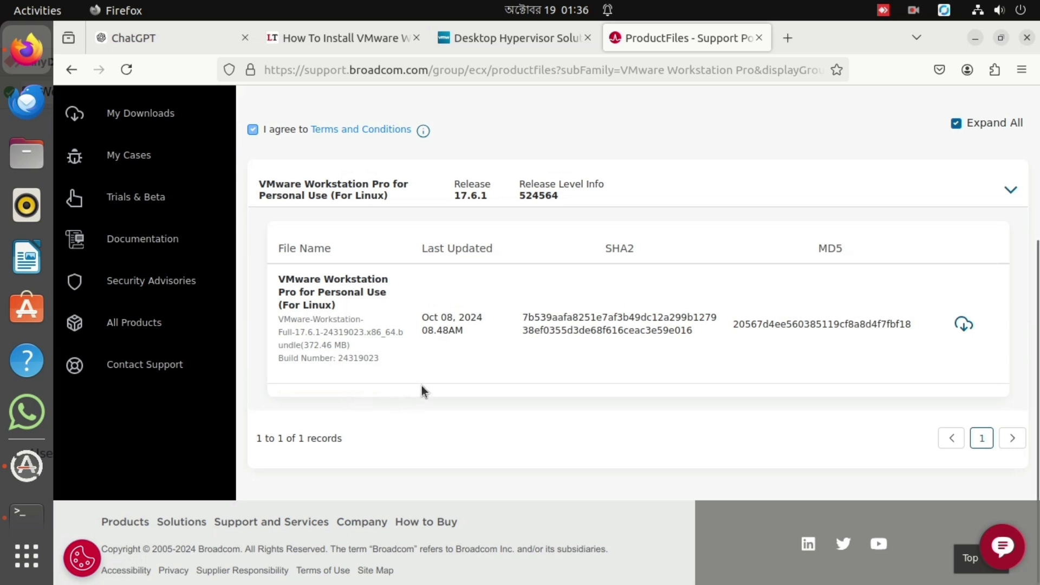
scroll(422, 385, "up", 2)
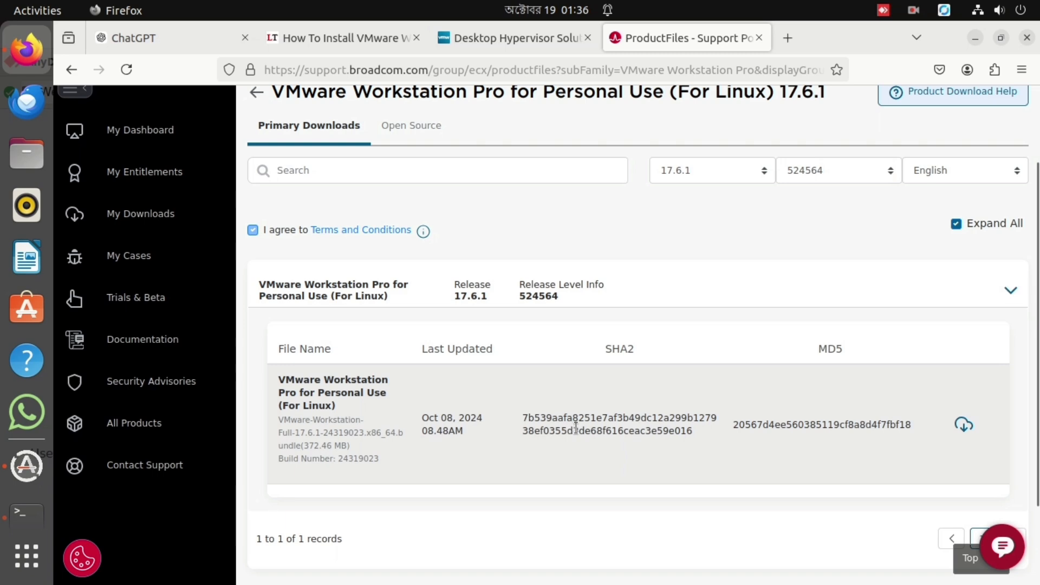
Step: Start the Linux bundle download, accept additional verification, and fill in Address1
left_click(964, 425)
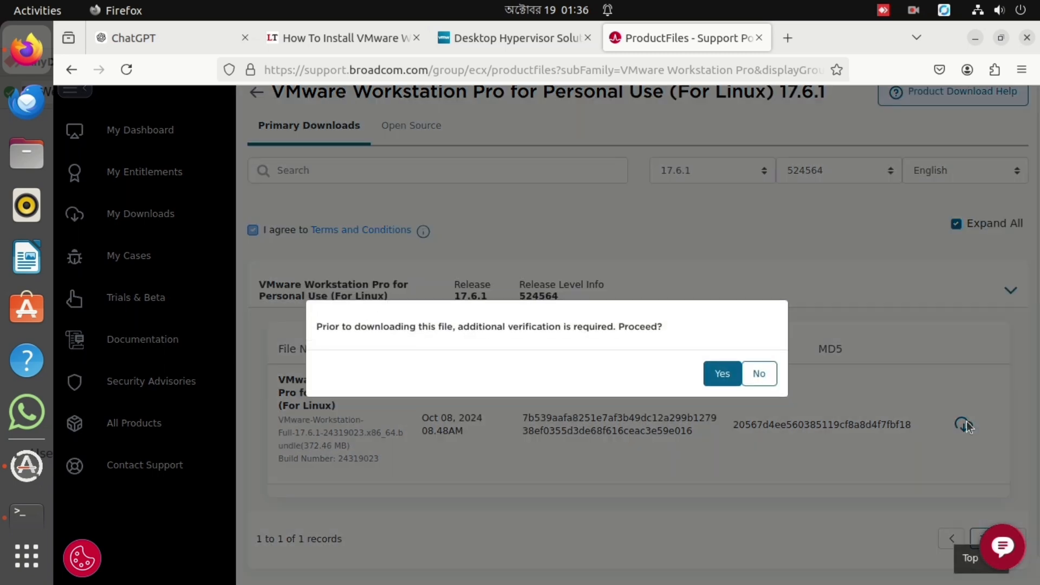
left_click(724, 375)
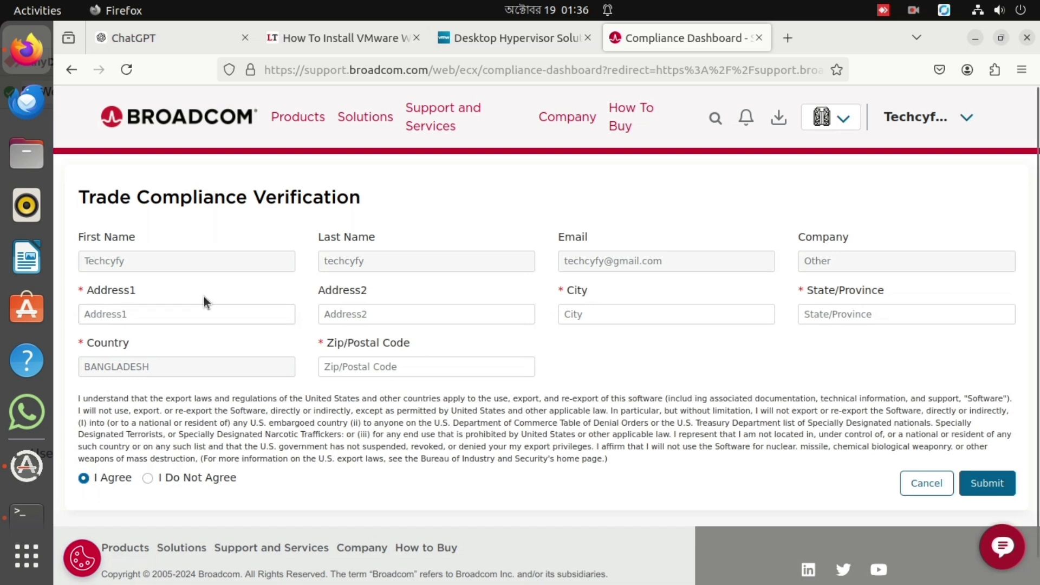
left_click(319, 315)
left_click(271, 322)
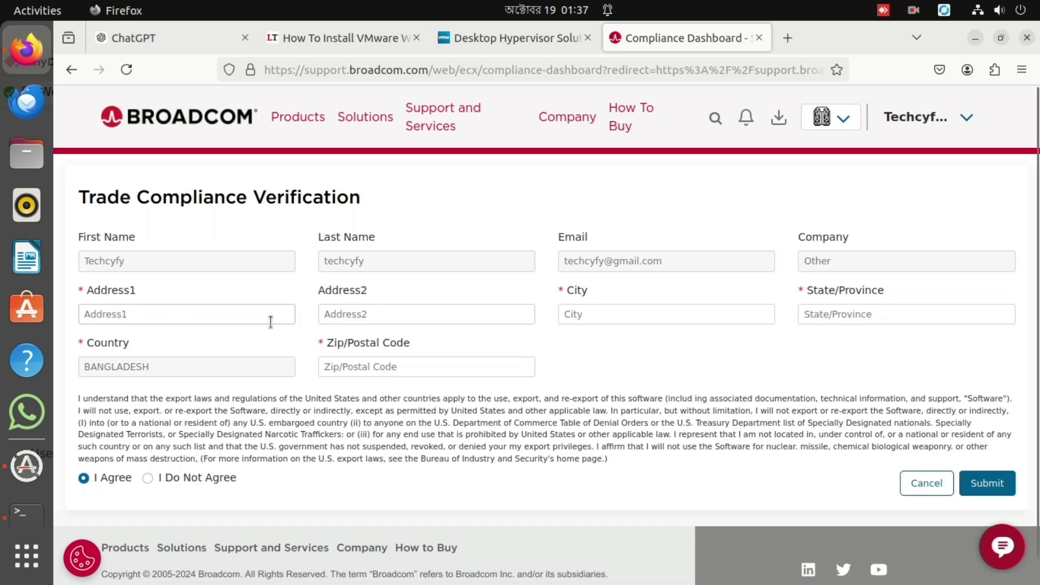
left_click(177, 317)
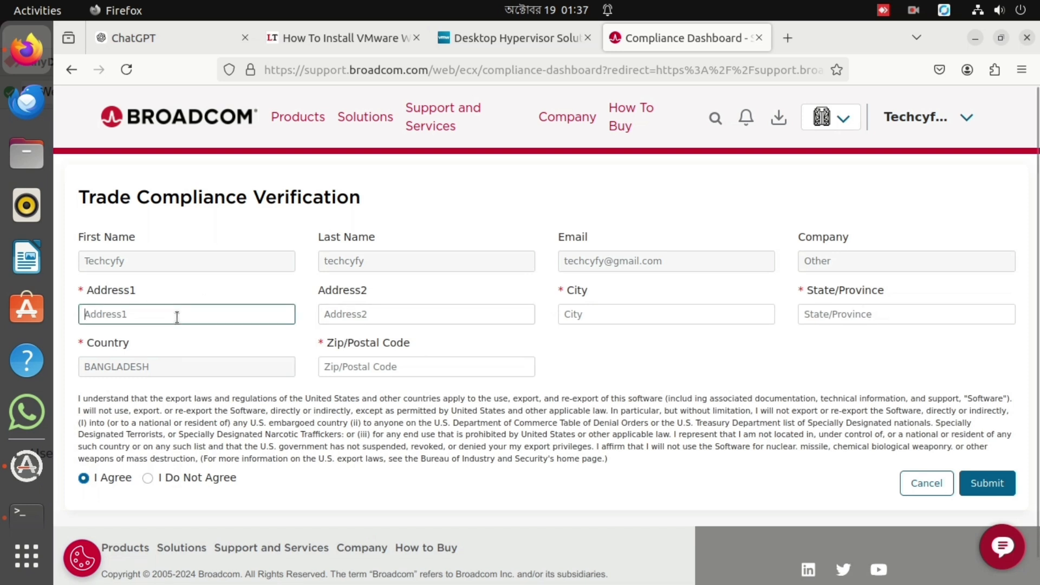
type("dhaka")
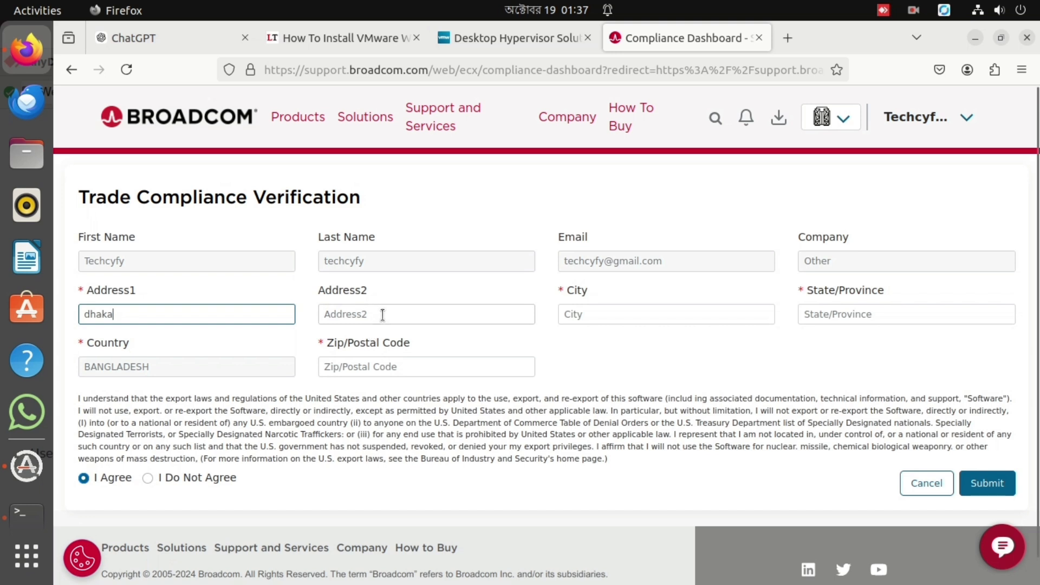
Step: Fill in the Address2, City and Zip/Postal Code fields of the compliance form
left_click(383, 314)
type("gulsan")
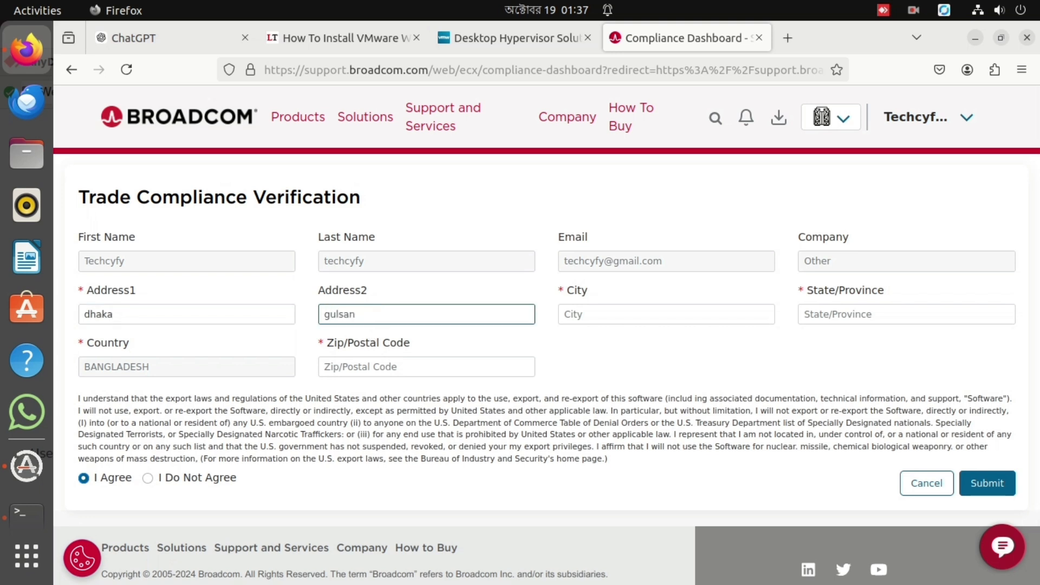
left_click(608, 316)
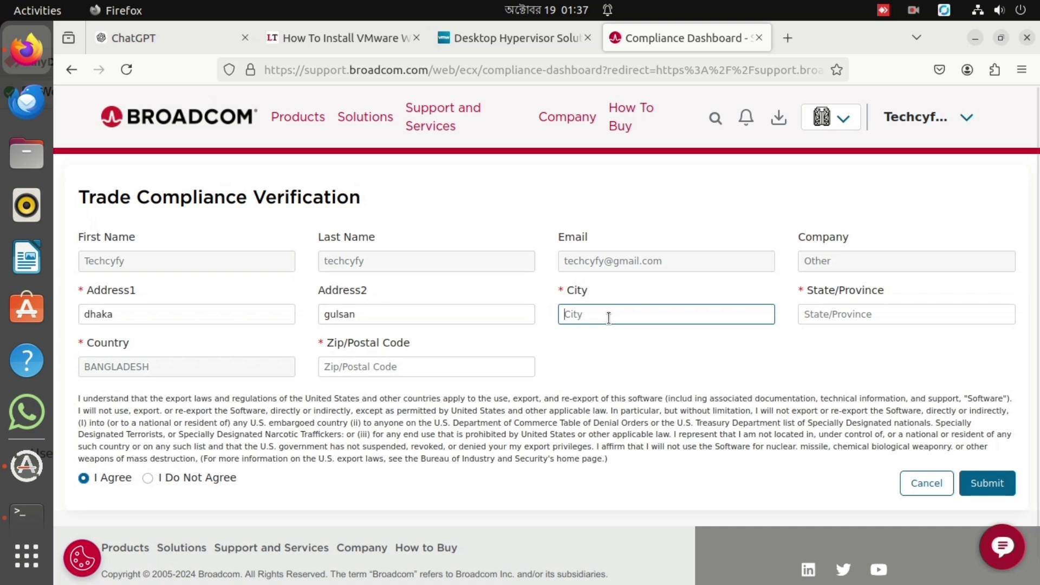
type("dhaka")
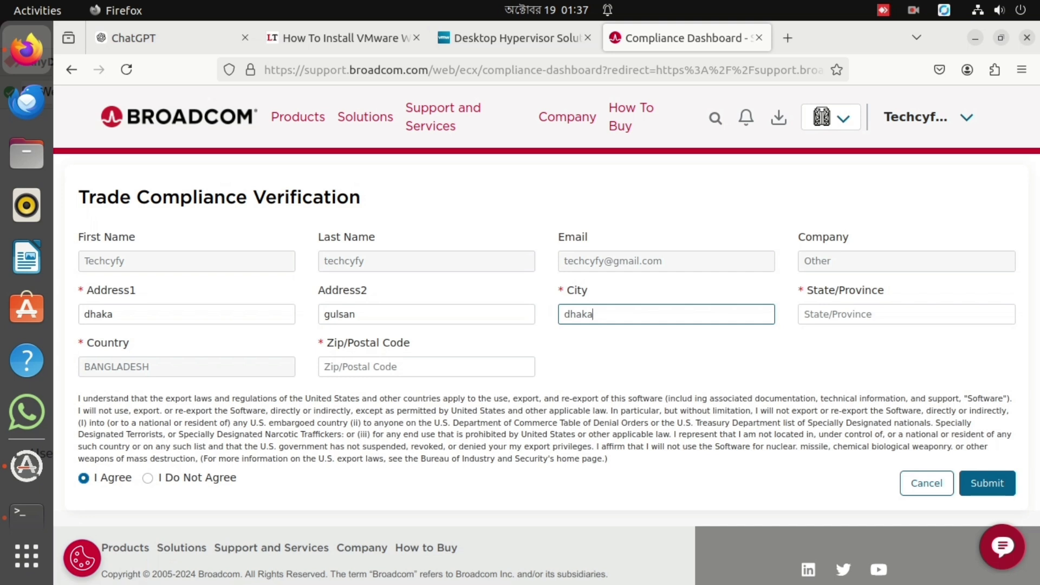
left_click(355, 365)
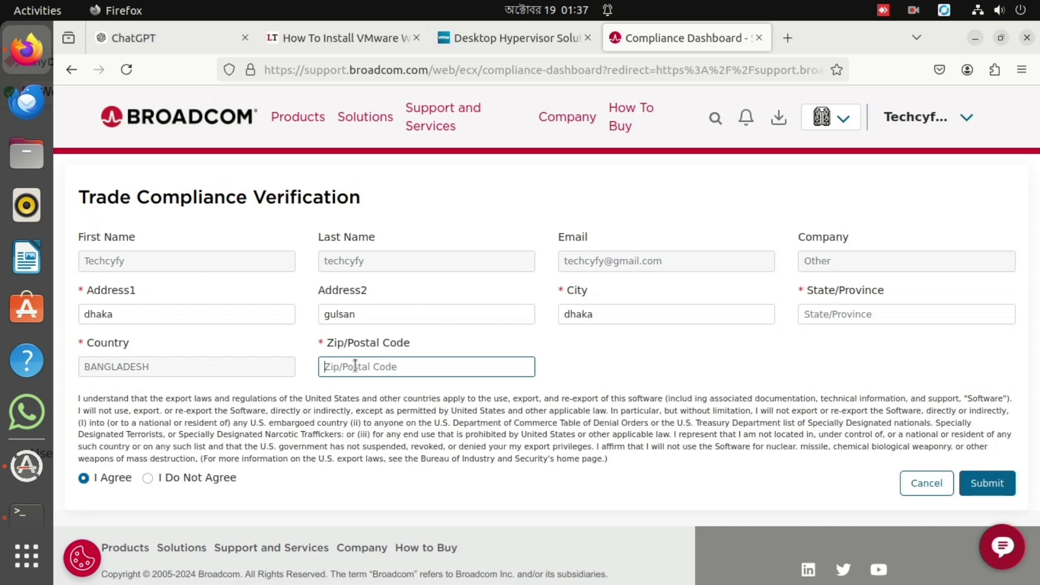
type("1212")
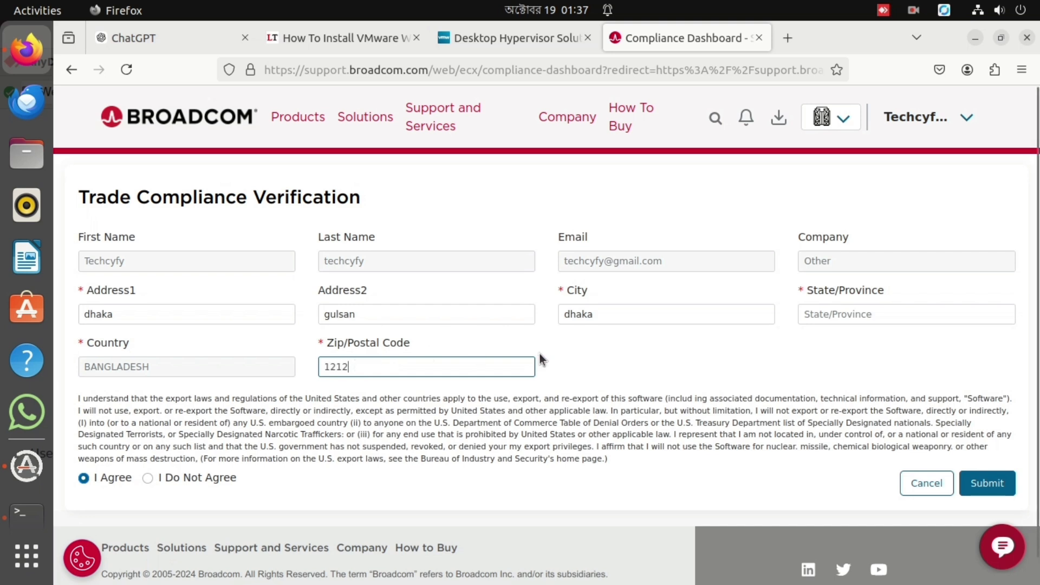
Step: Enter the missing State/Province value and submit the compliance form
left_click(987, 486)
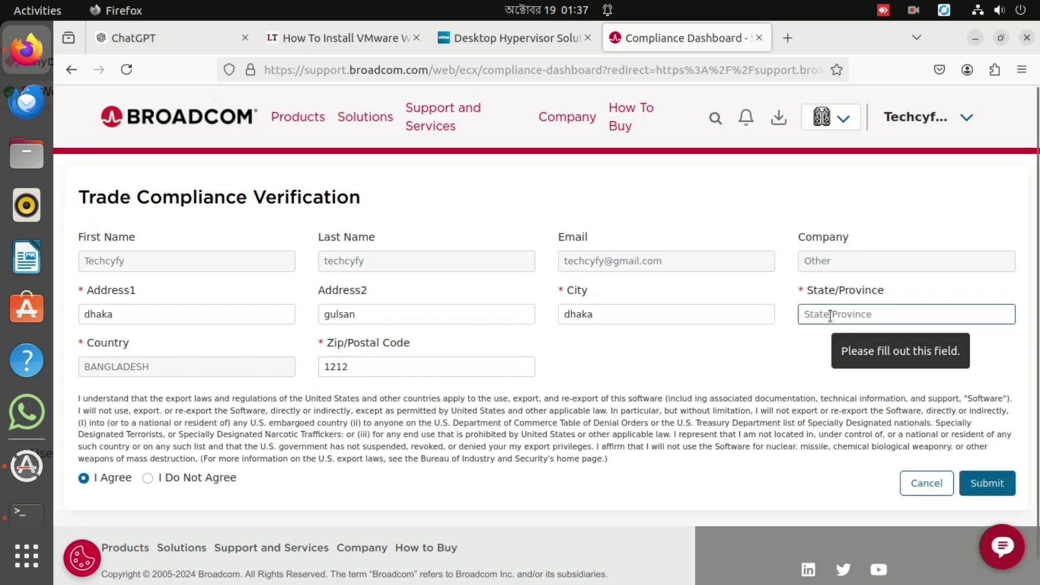
type("dhaka")
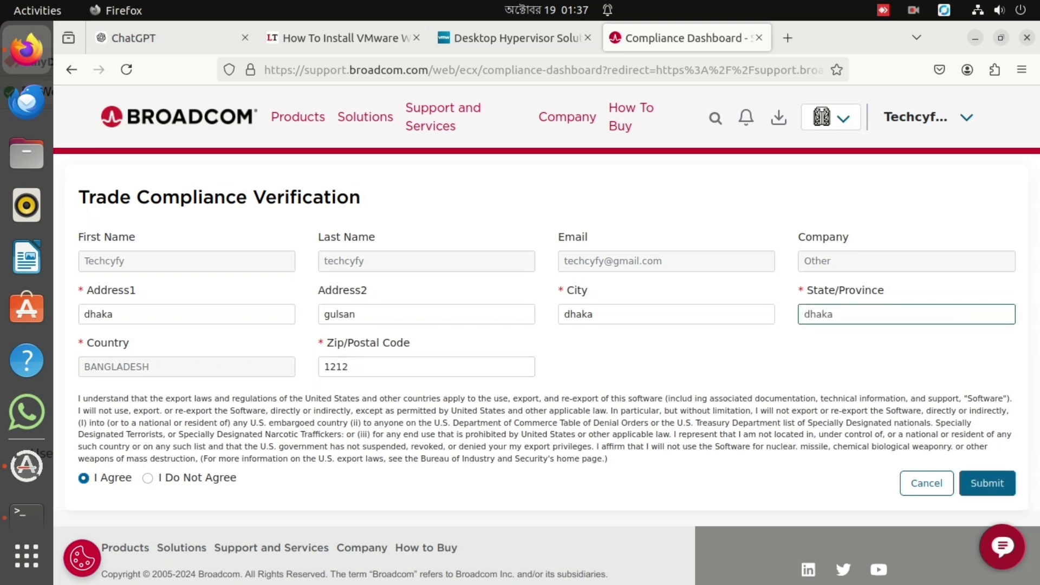
left_click(987, 482)
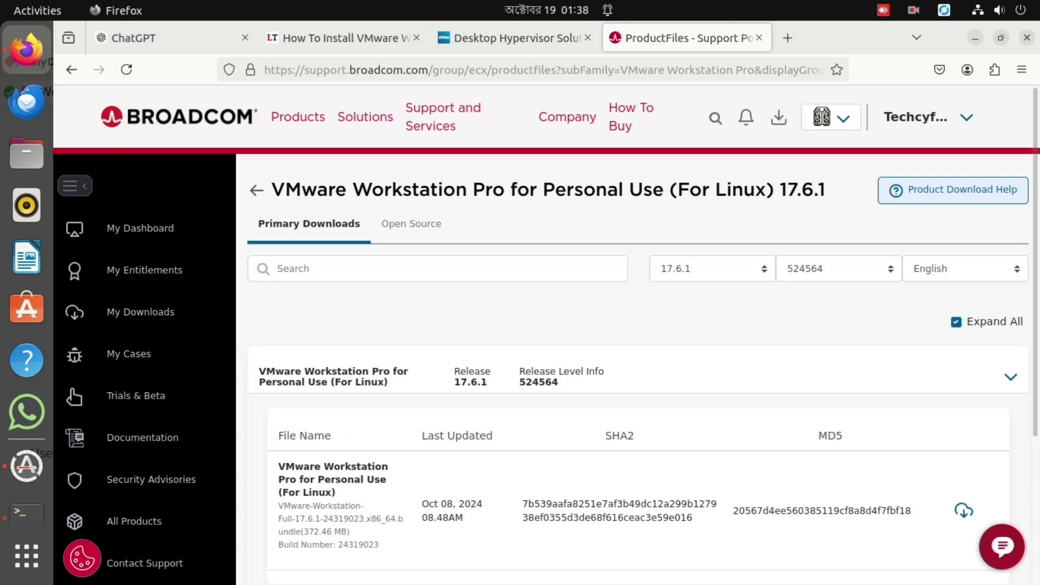
Step: Download VMware-Workstation-Full-17.6.1-24319023.x86_64.bundle, then reveal it from Firefox's downloads panel
left_click(964, 510)
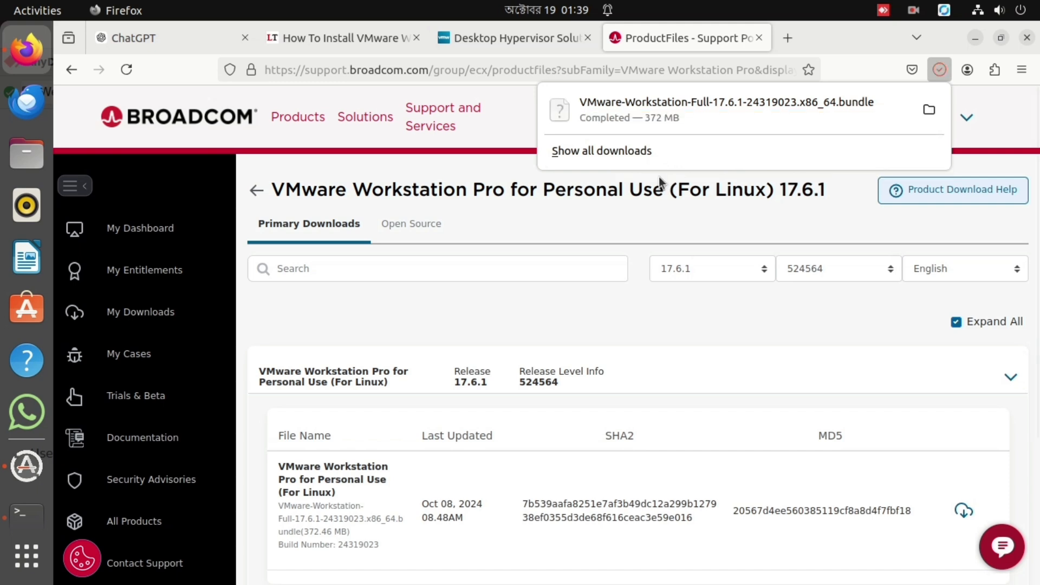
left_click(928, 110)
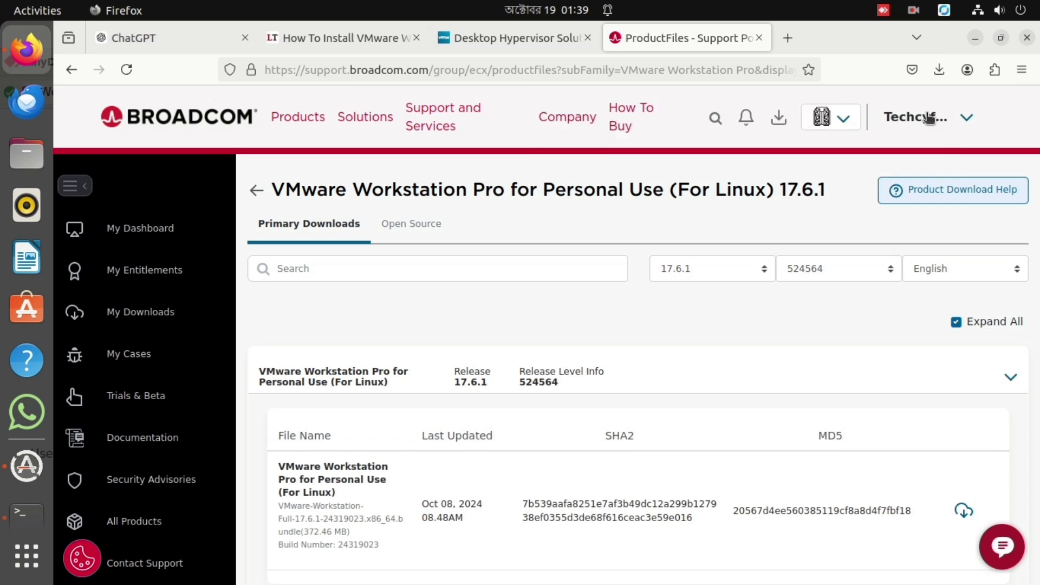